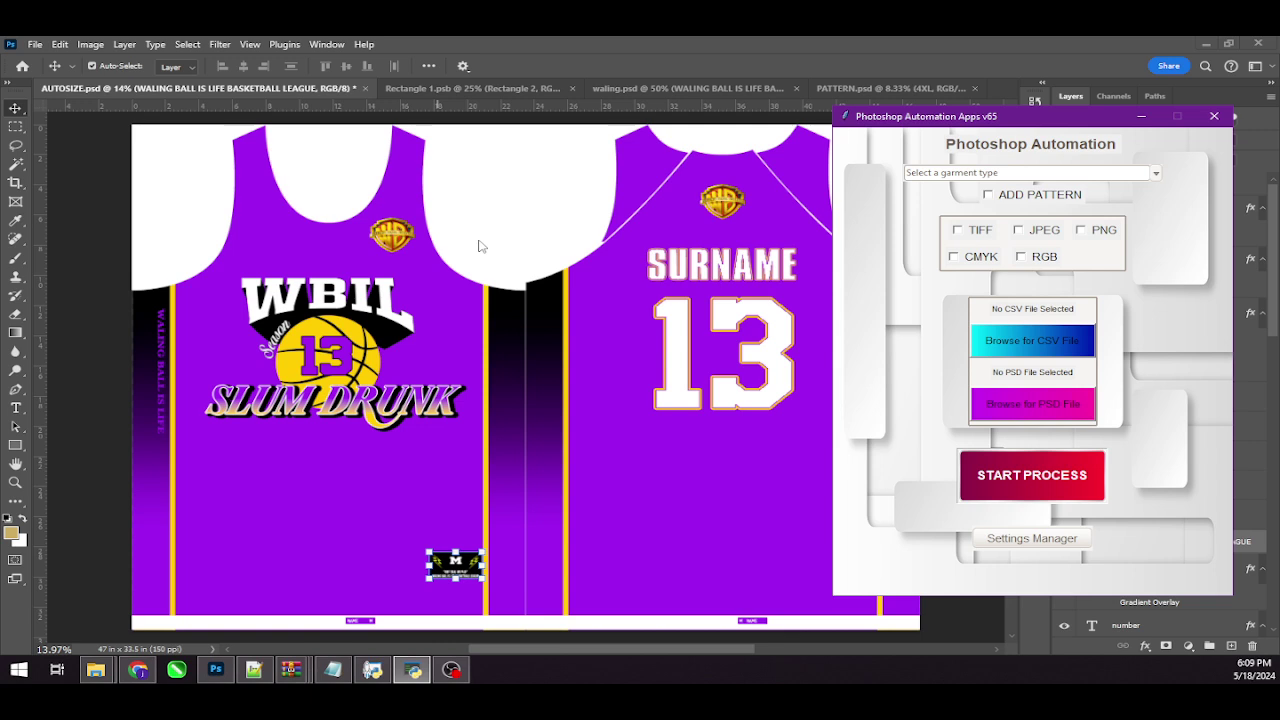
Step: Switch to Photoshop, rename the back-neck logo's "logo copy" layer to "logo" and save AUTOSIZE.psd
left_click(905, 78)
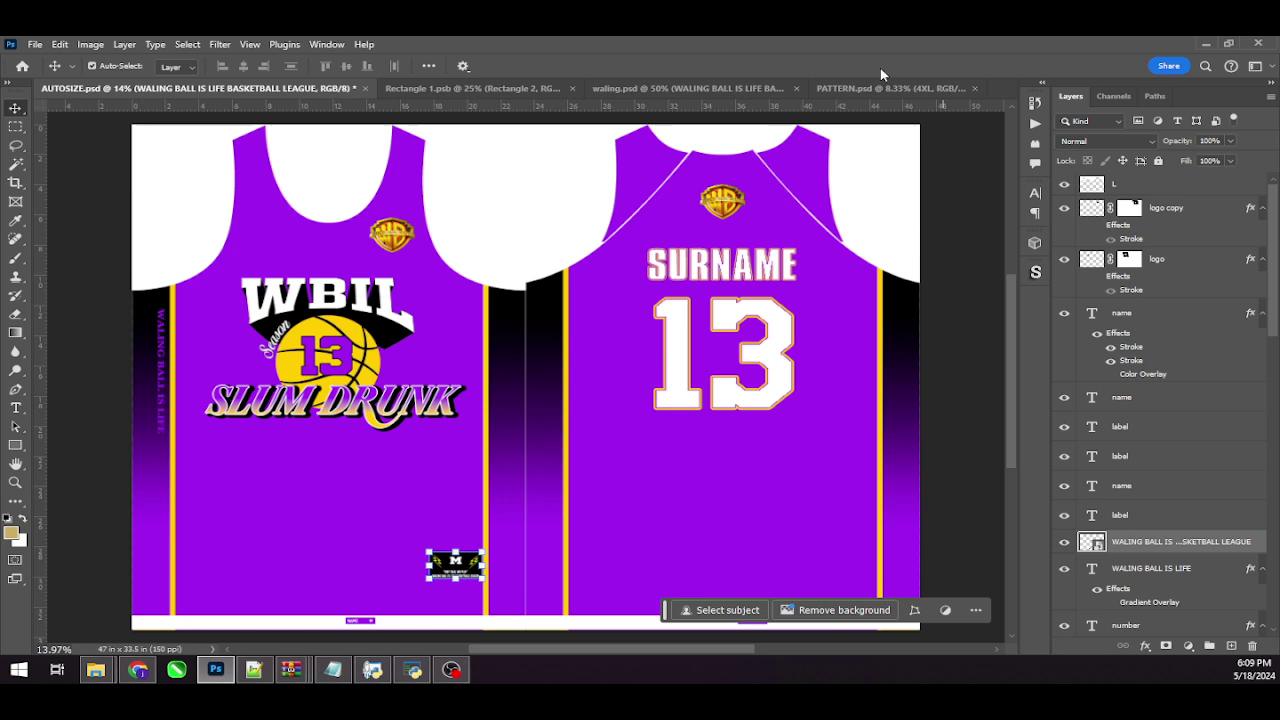
left_click(392, 234)
left_click(1165, 208)
double_click(1165, 208)
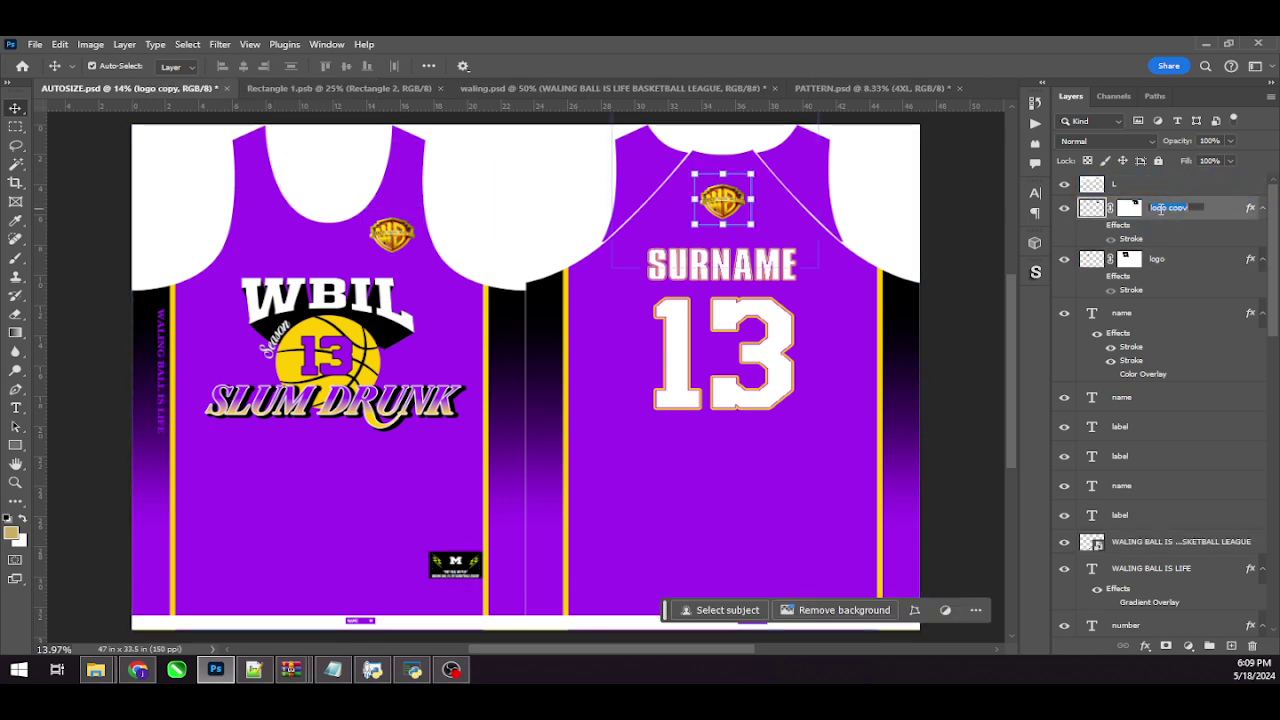
type("L")
key("ctrl")
key("ctrl+s")
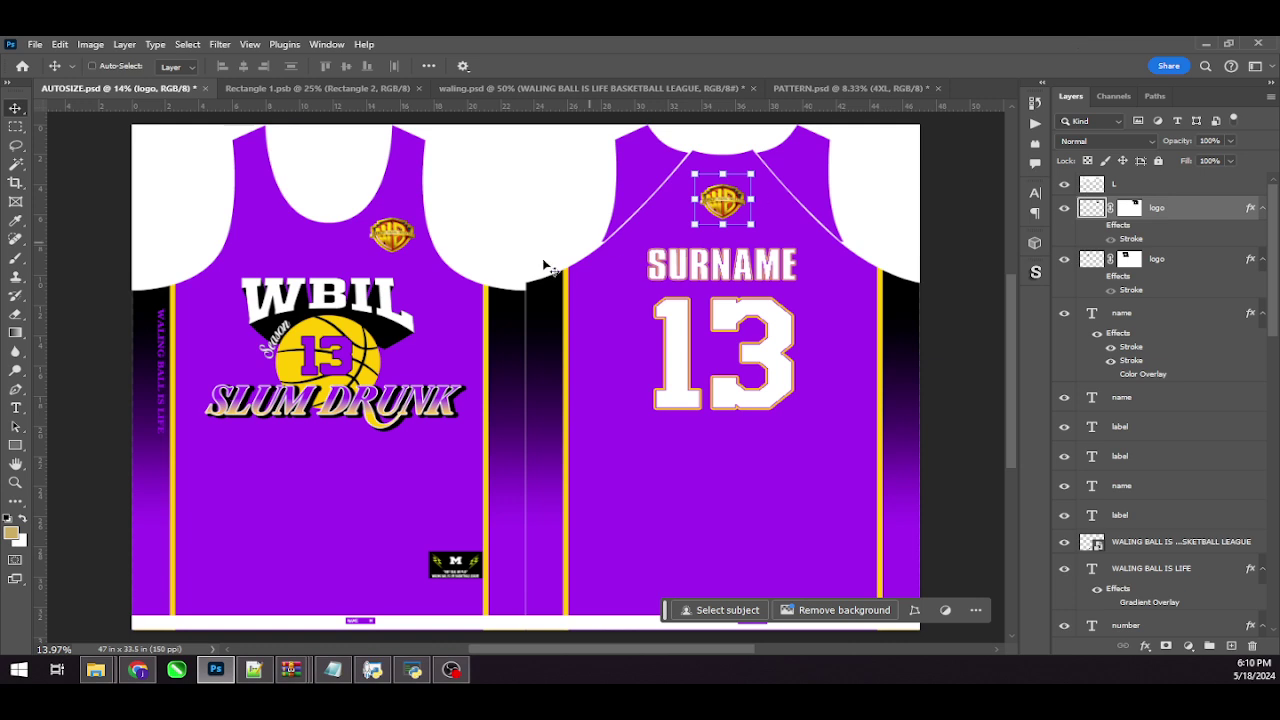
Step: Show the guides while checking the logo, surname, back number and label layers, and save the document
left_click(405, 248)
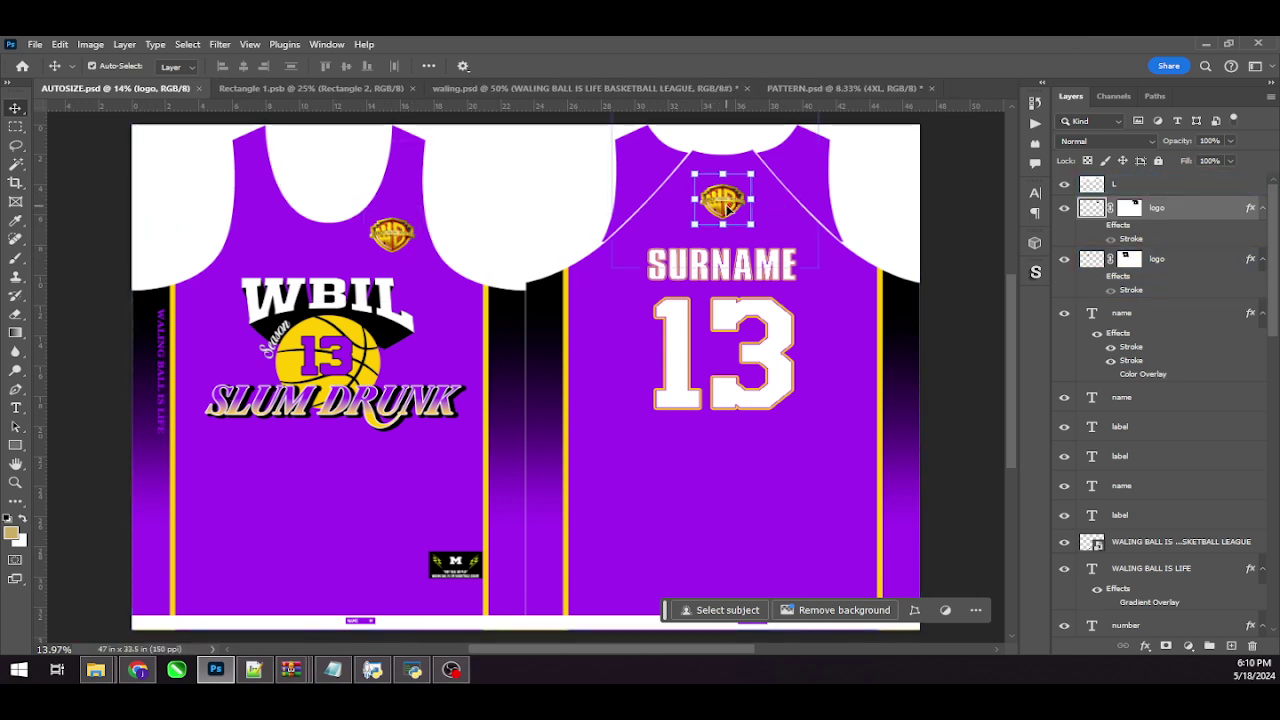
key("ctrl+semicolon")
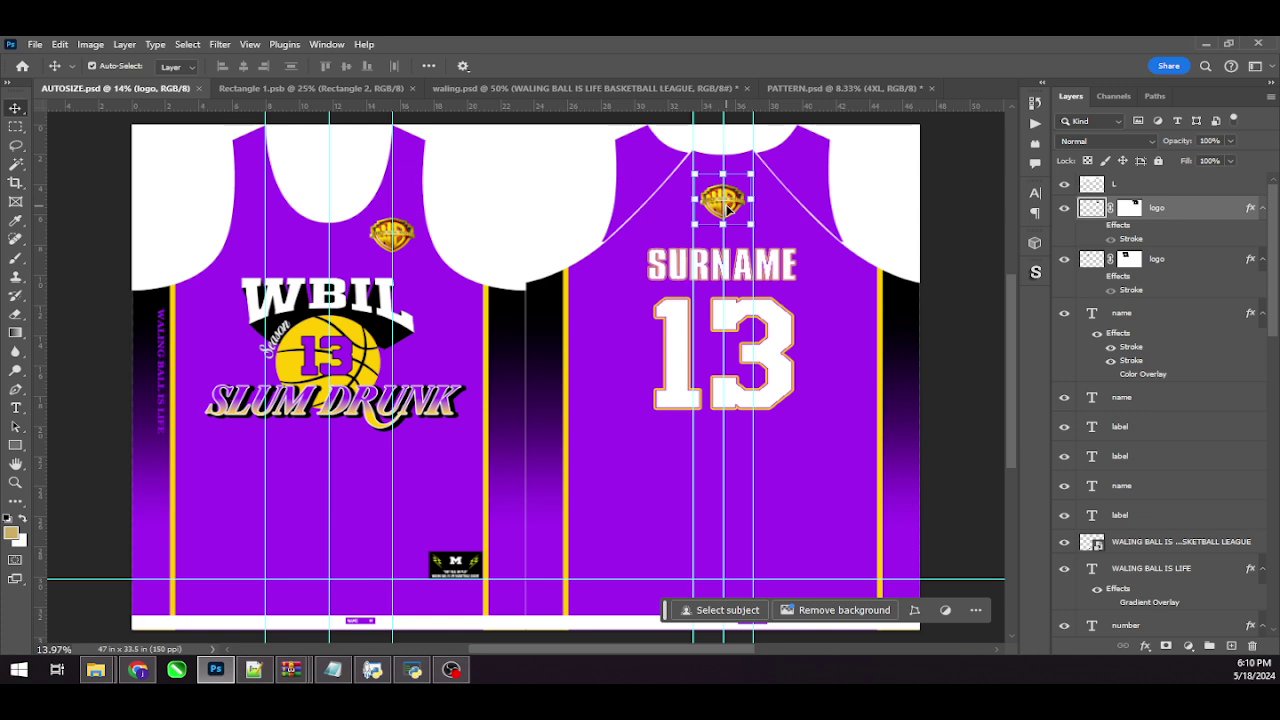
left_click(786, 278)
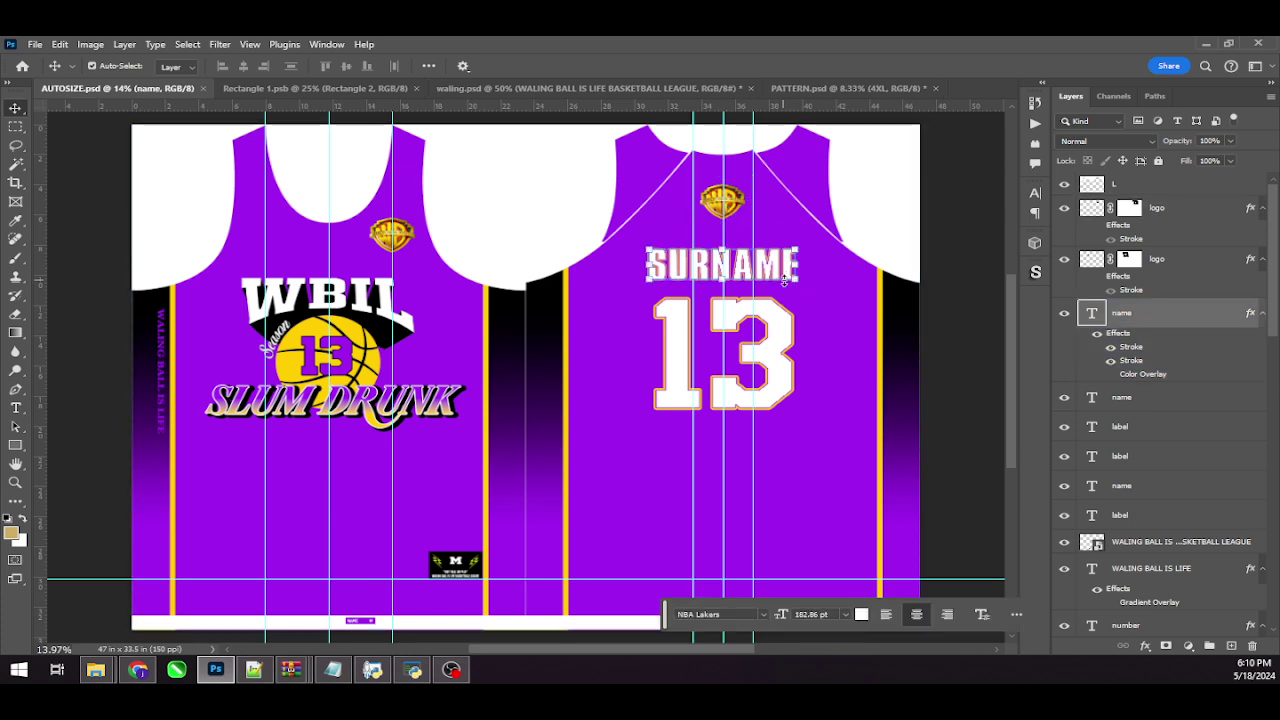
left_click(786, 328)
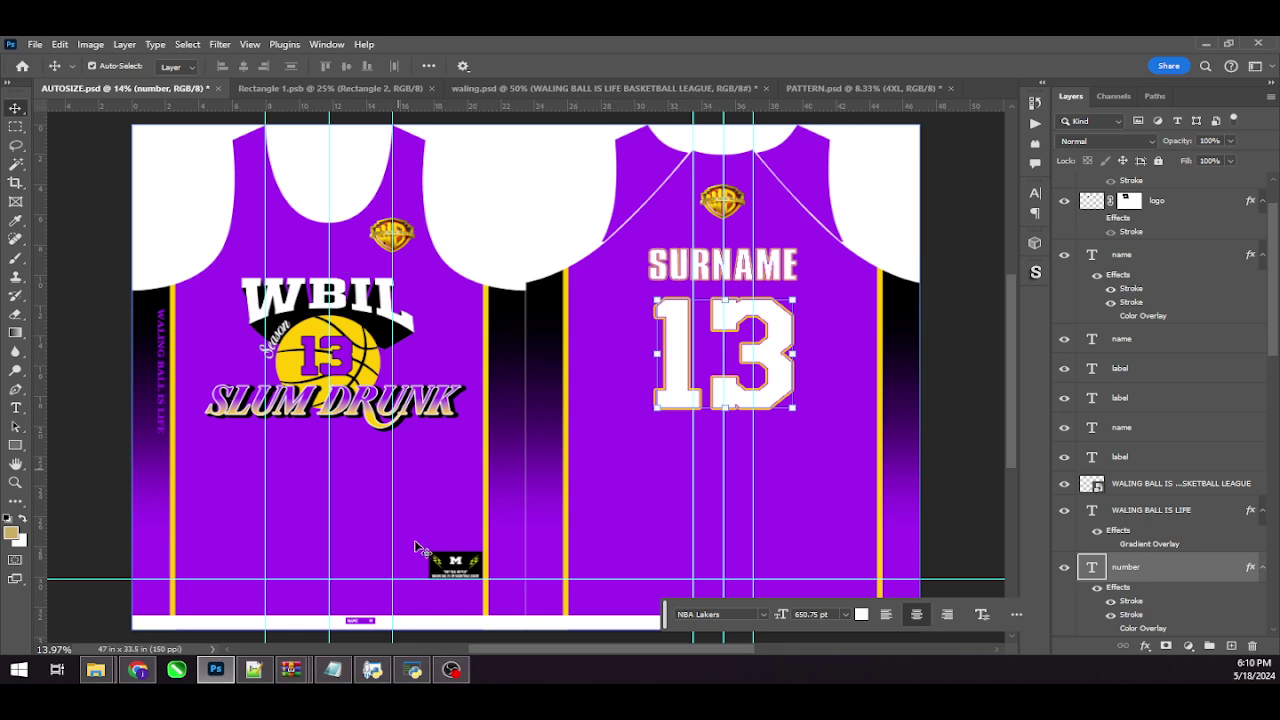
left_click(462, 568)
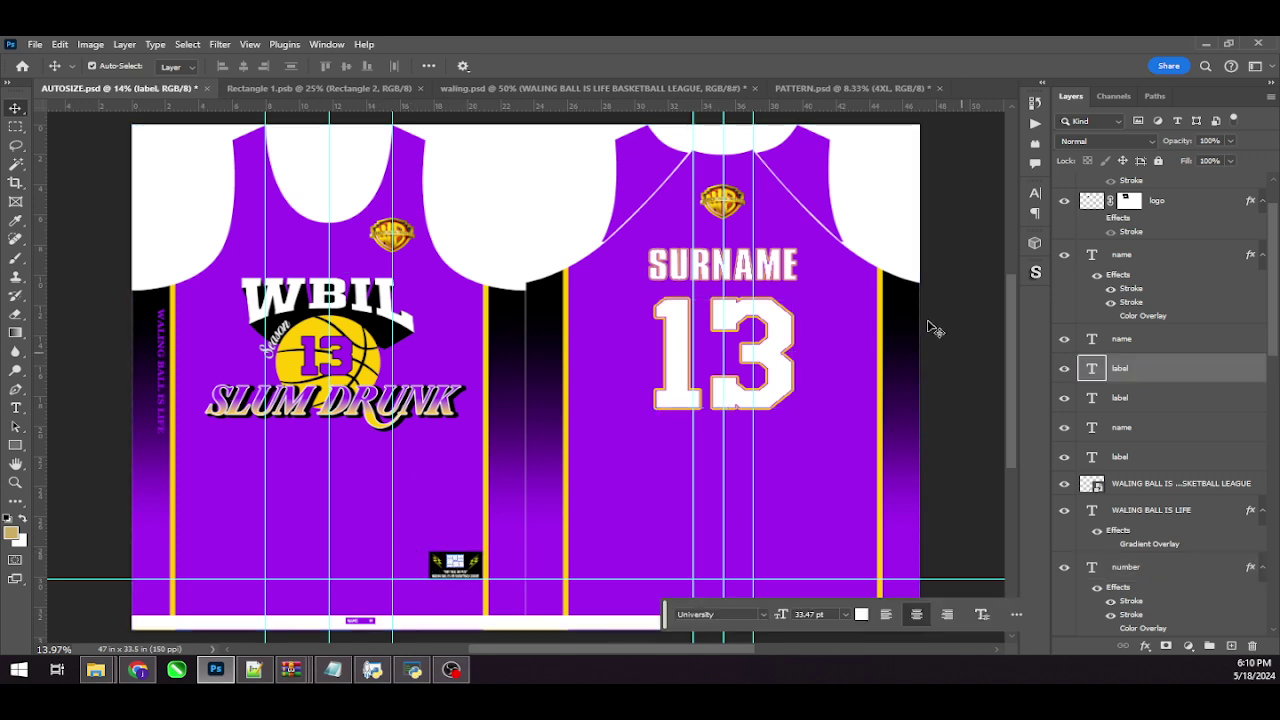
key("ctrl+s")
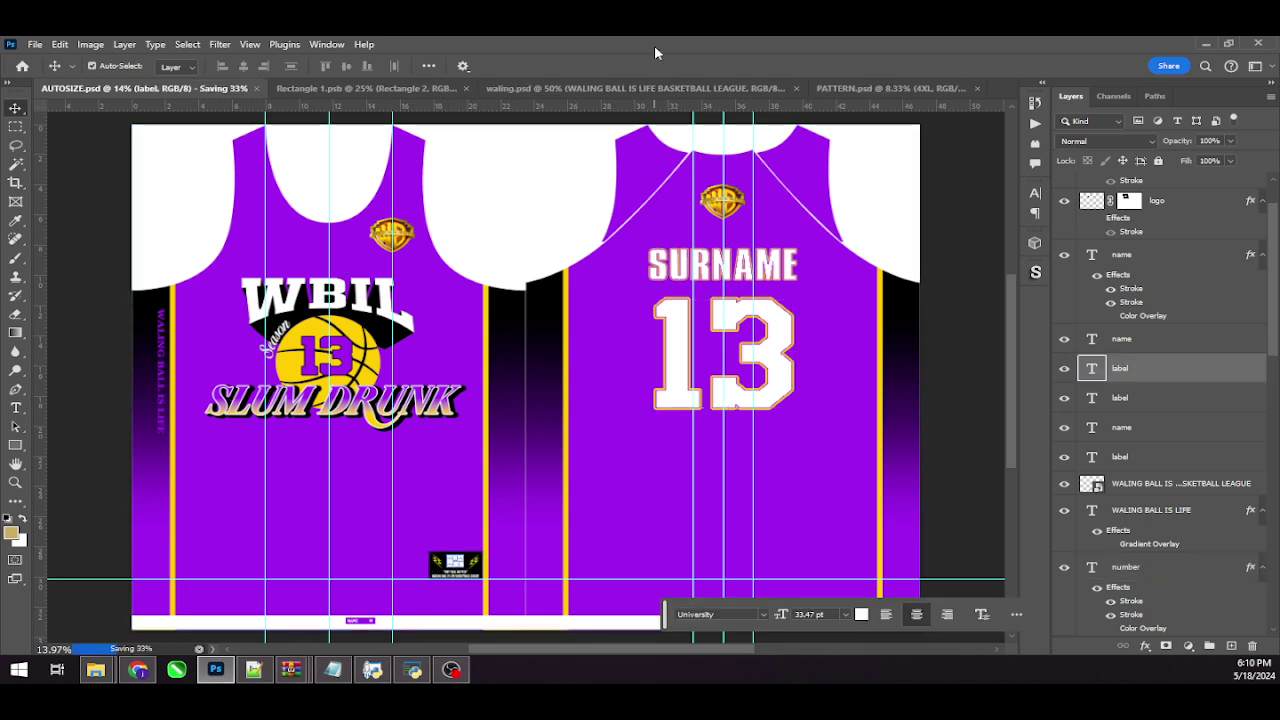
Step: Switch to Photoshop Automation Apps, set the garment type to PATTERNADDUPPER and enable ADD PATTERN
left_click(421, 669)
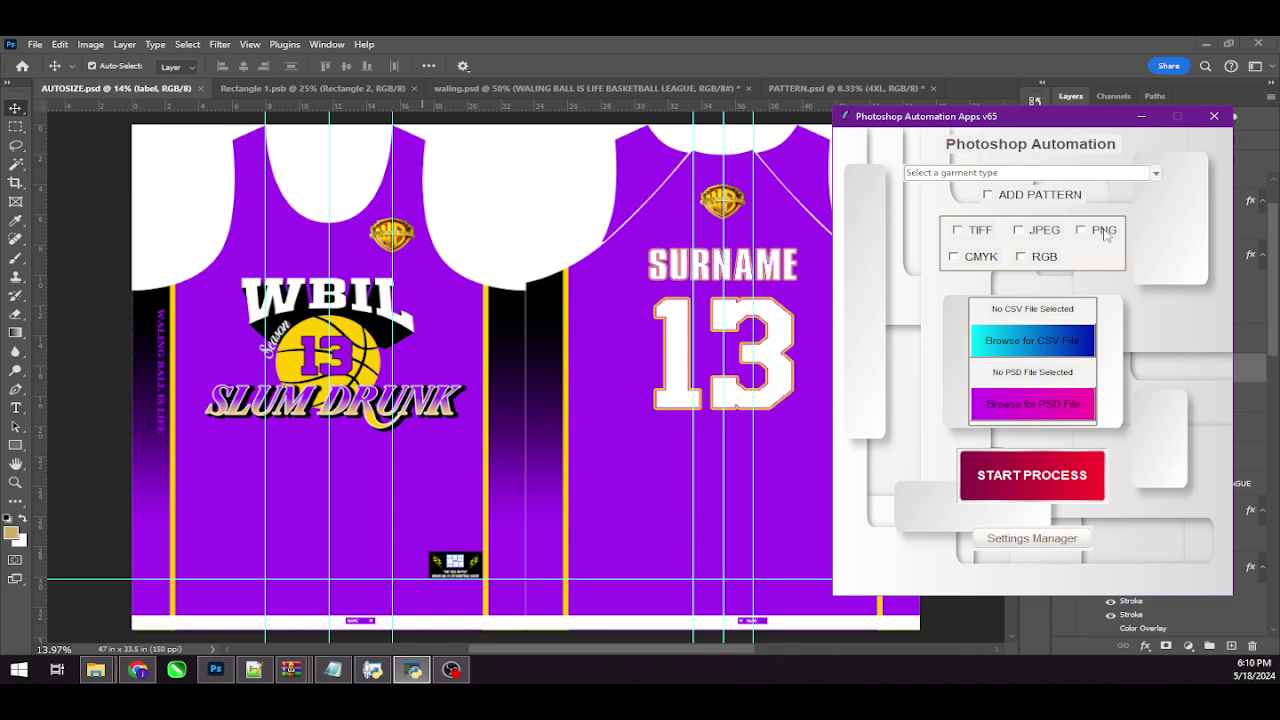
left_click(1155, 174)
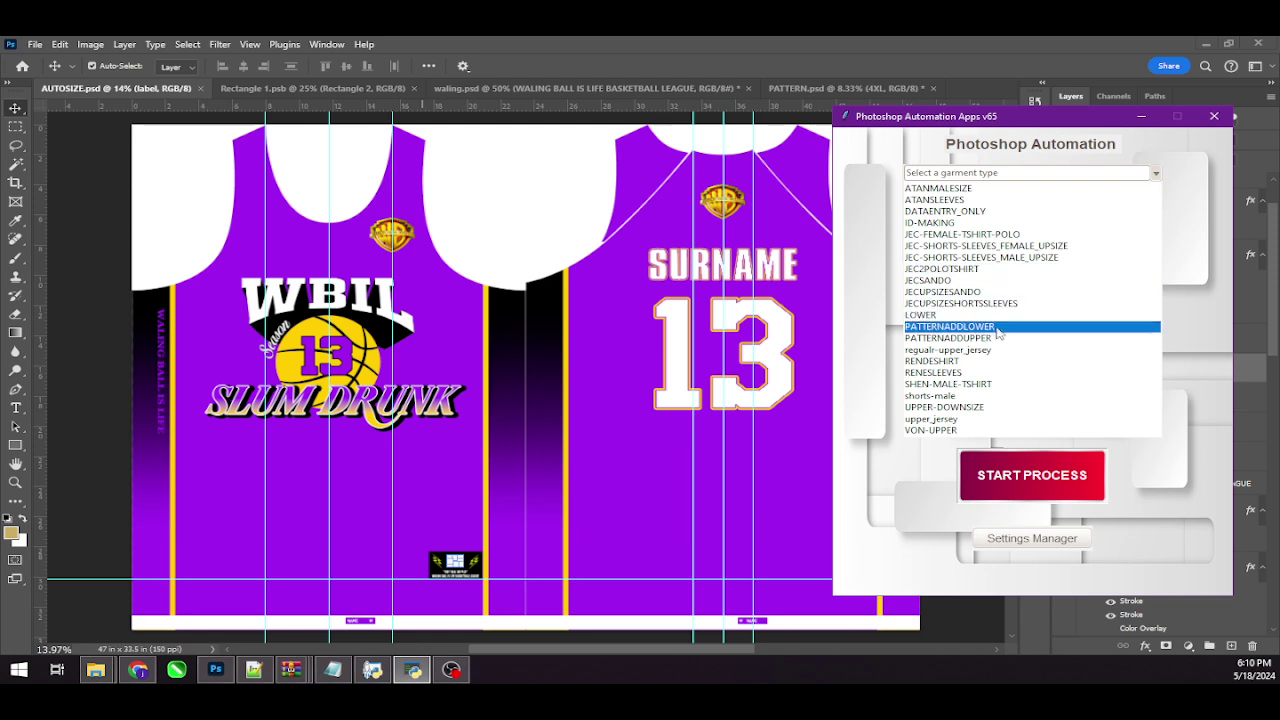
left_click(946, 340)
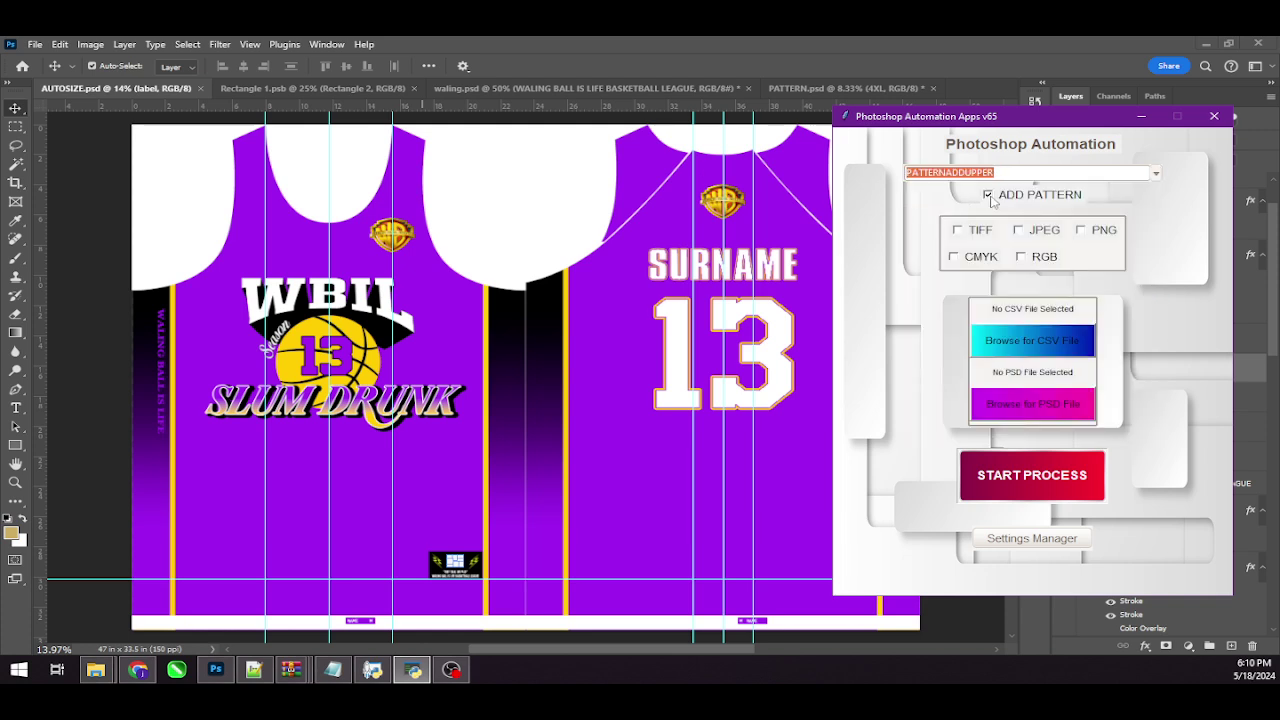
Step: Bring up the py.exe console, narrow its window and move it clear of the Photoshop Automation window
left_click(372, 669)
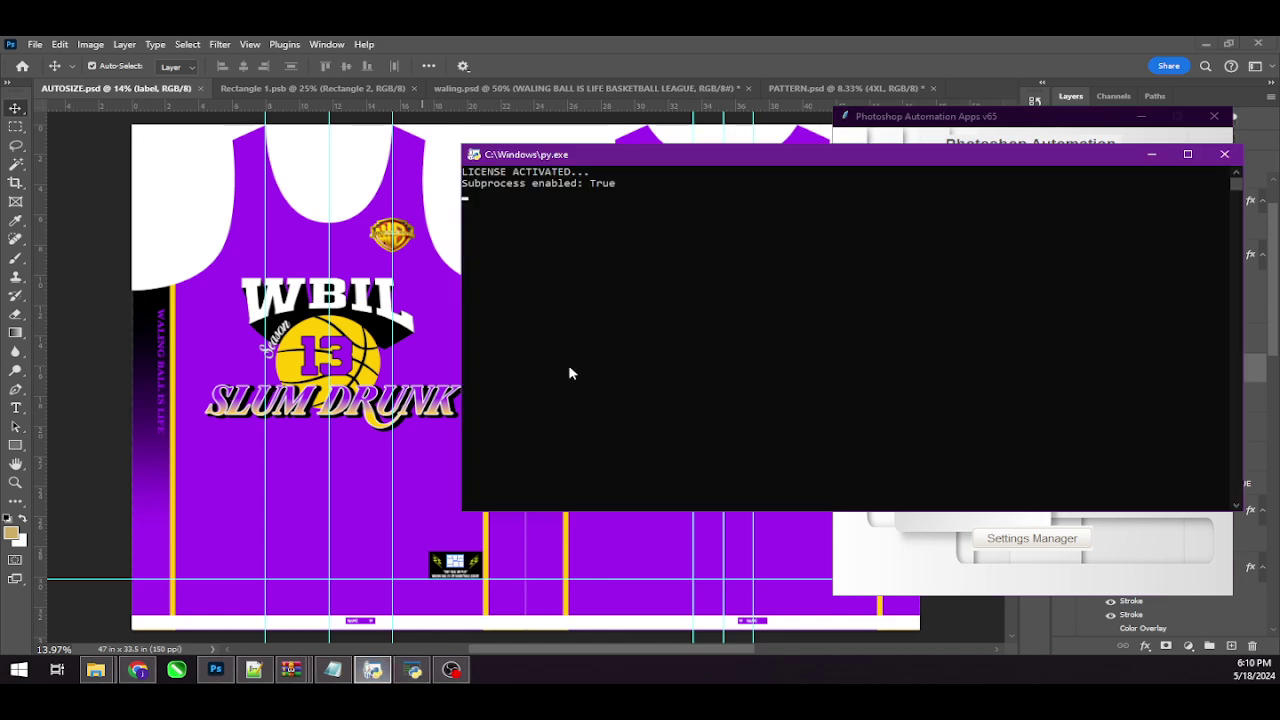
left_click_drag(778, 175, 844, 340)
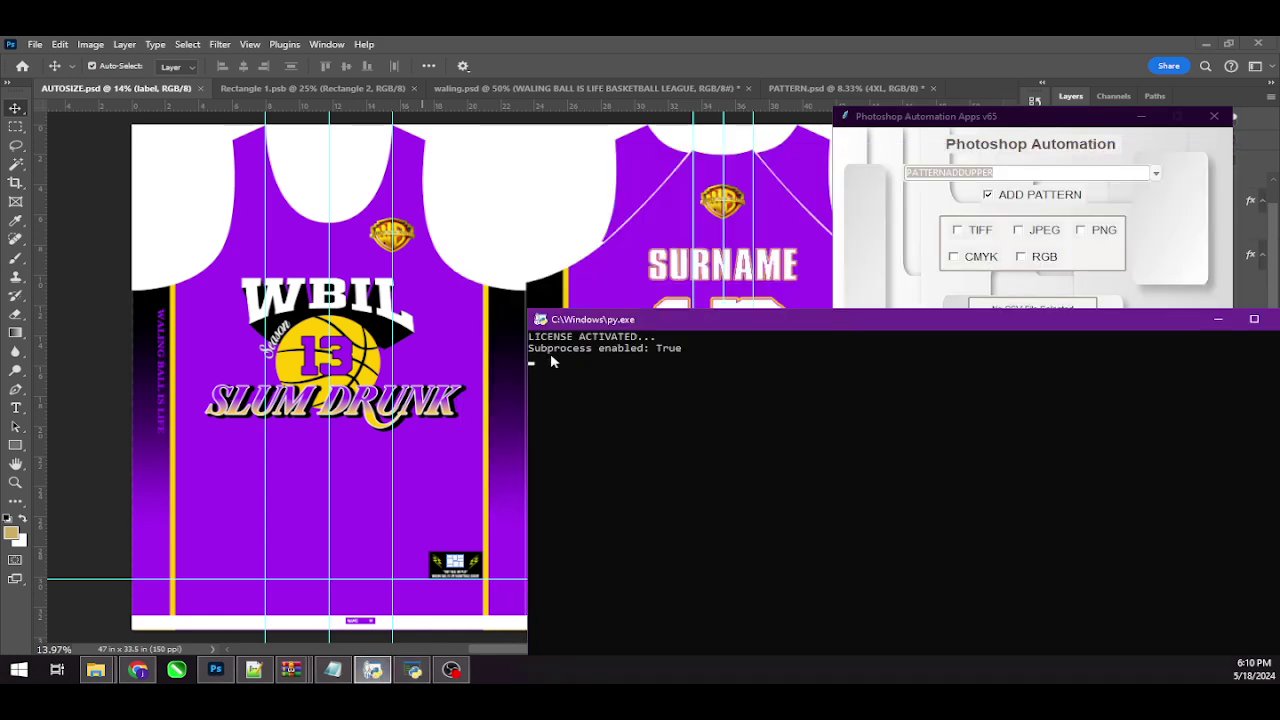
left_click(1152, 210)
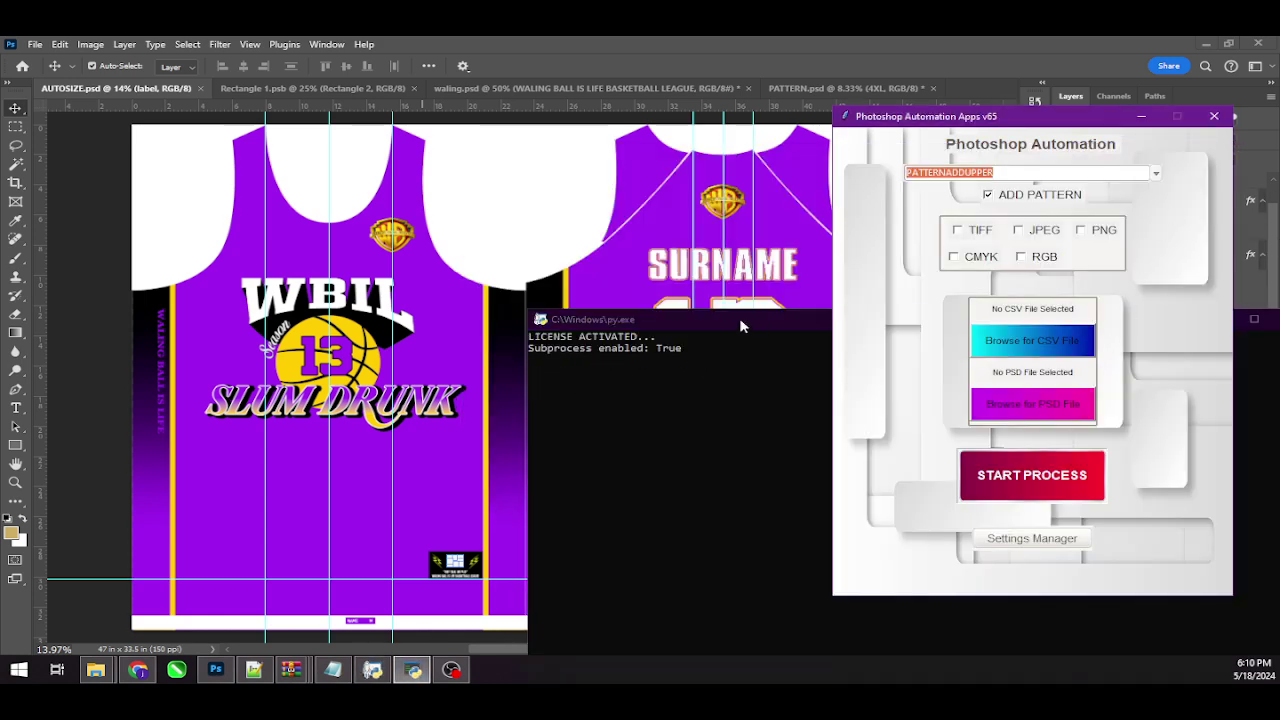
left_click_drag(741, 326, 358, 246)
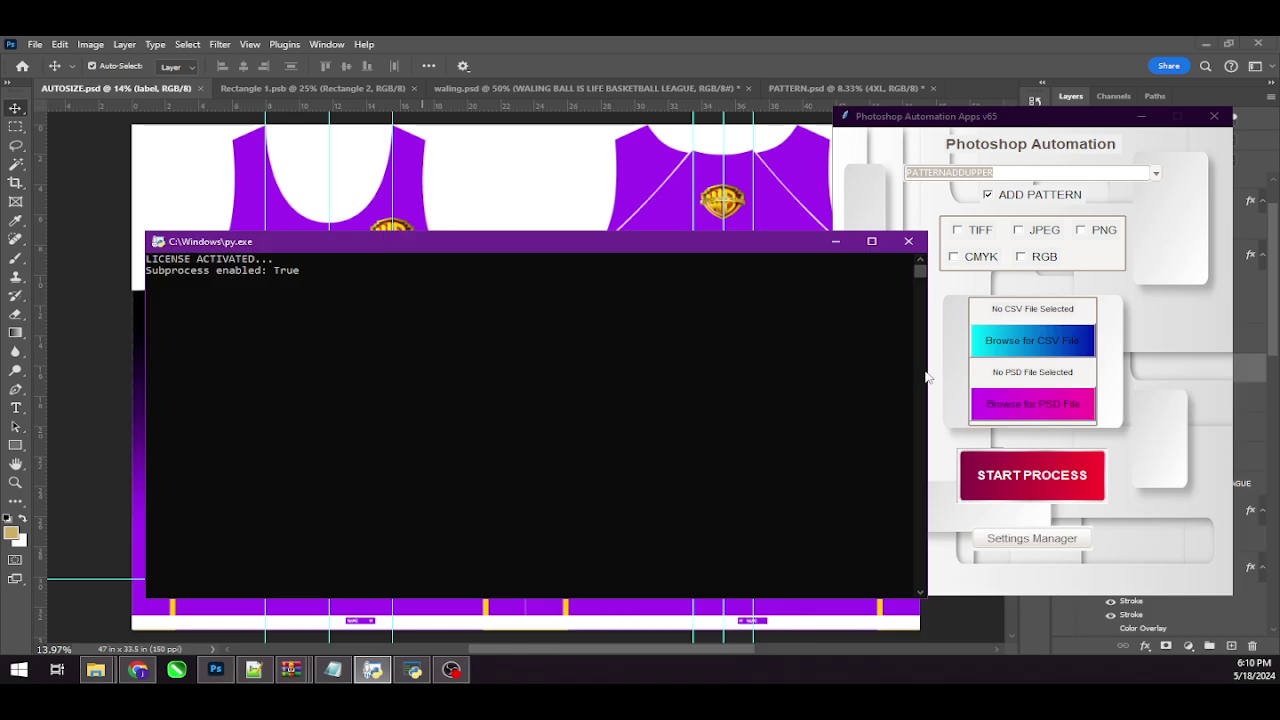
left_click_drag(926, 371, 482, 372)
left_click_drag(325, 247, 251, 160)
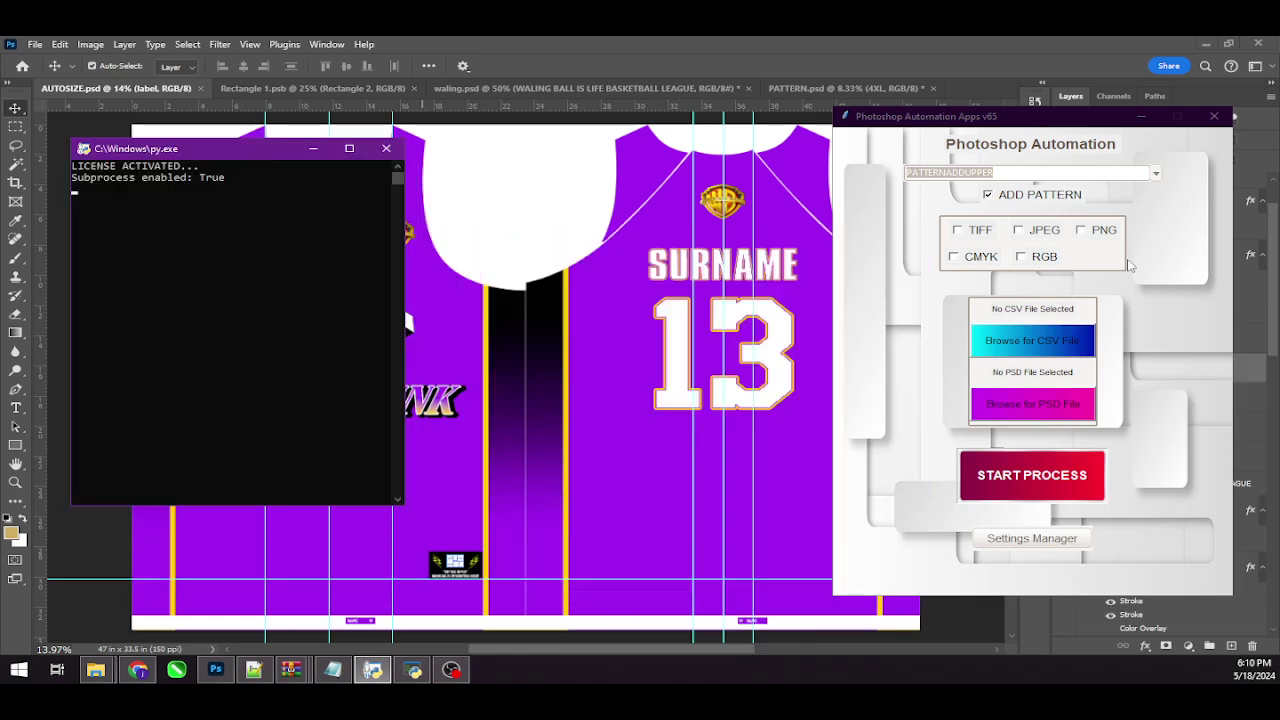
Step: Enable JPEG and CMYK output and load slum drunk.csv from the slum drunk folder on drive F: as the CSV file
left_click(1041, 232)
left_click(985, 259)
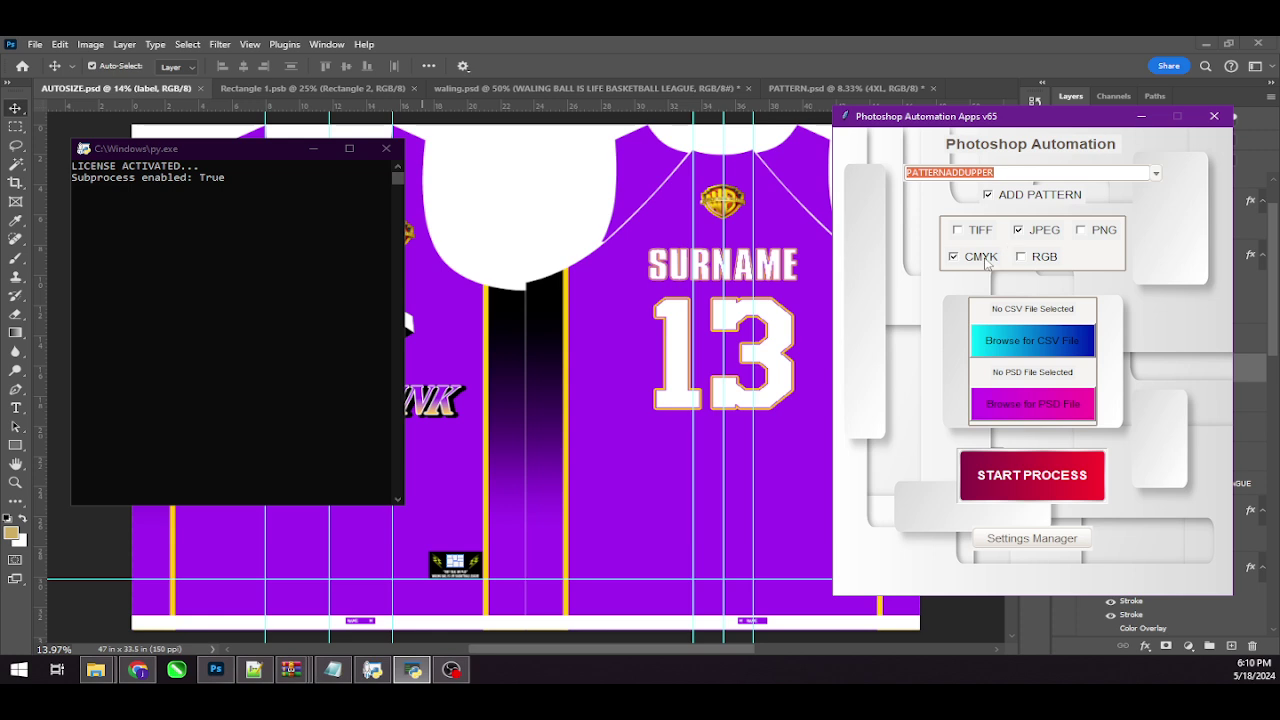
left_click(1029, 344)
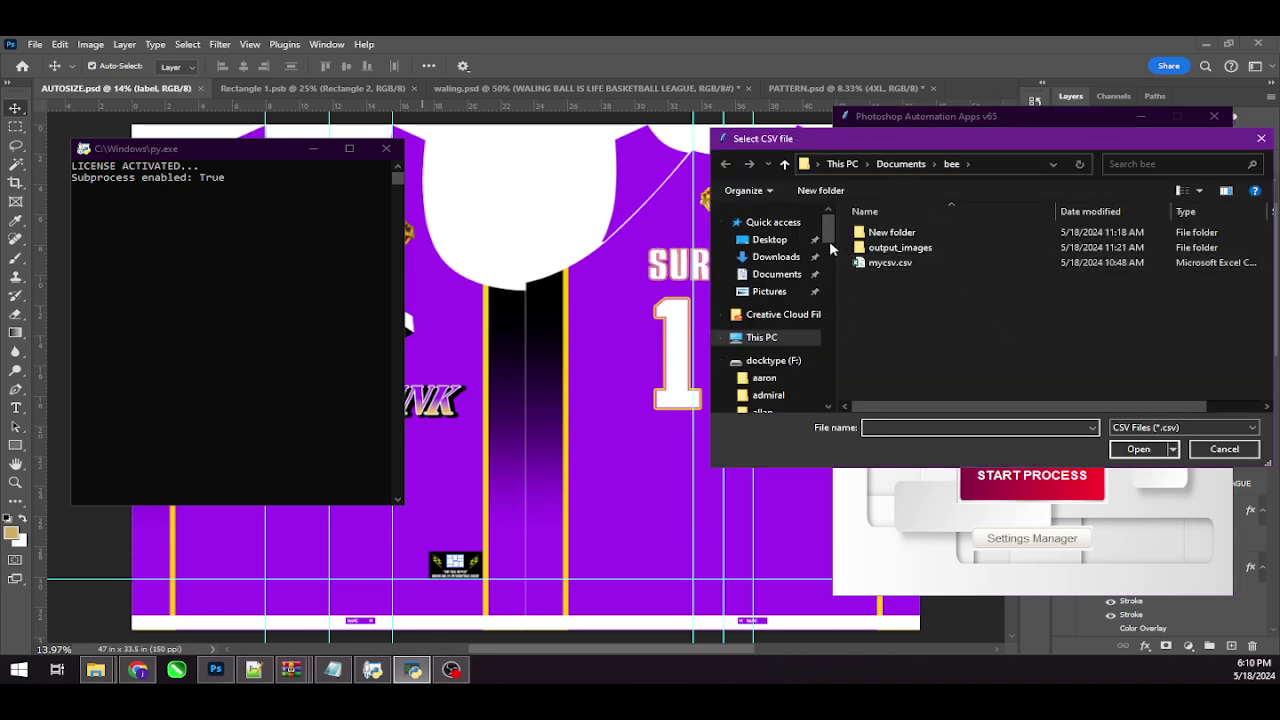
scroll(830, 248, "down", 2)
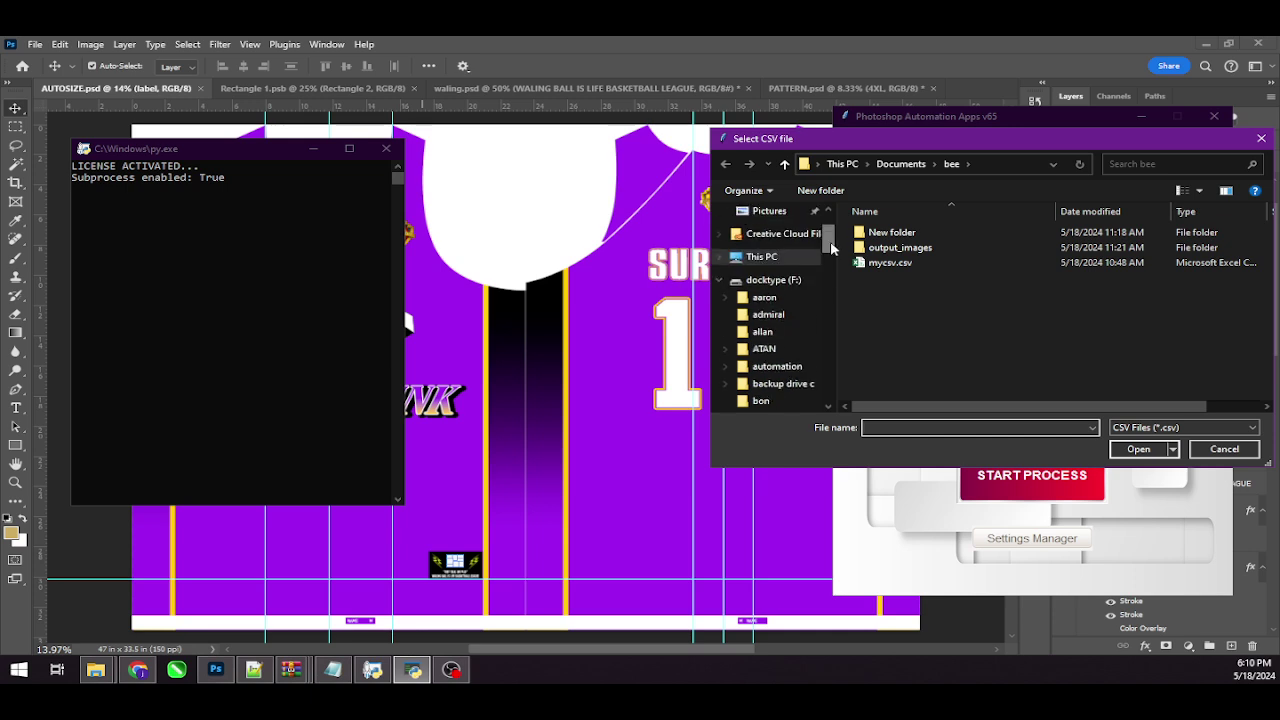
left_click(775, 280)
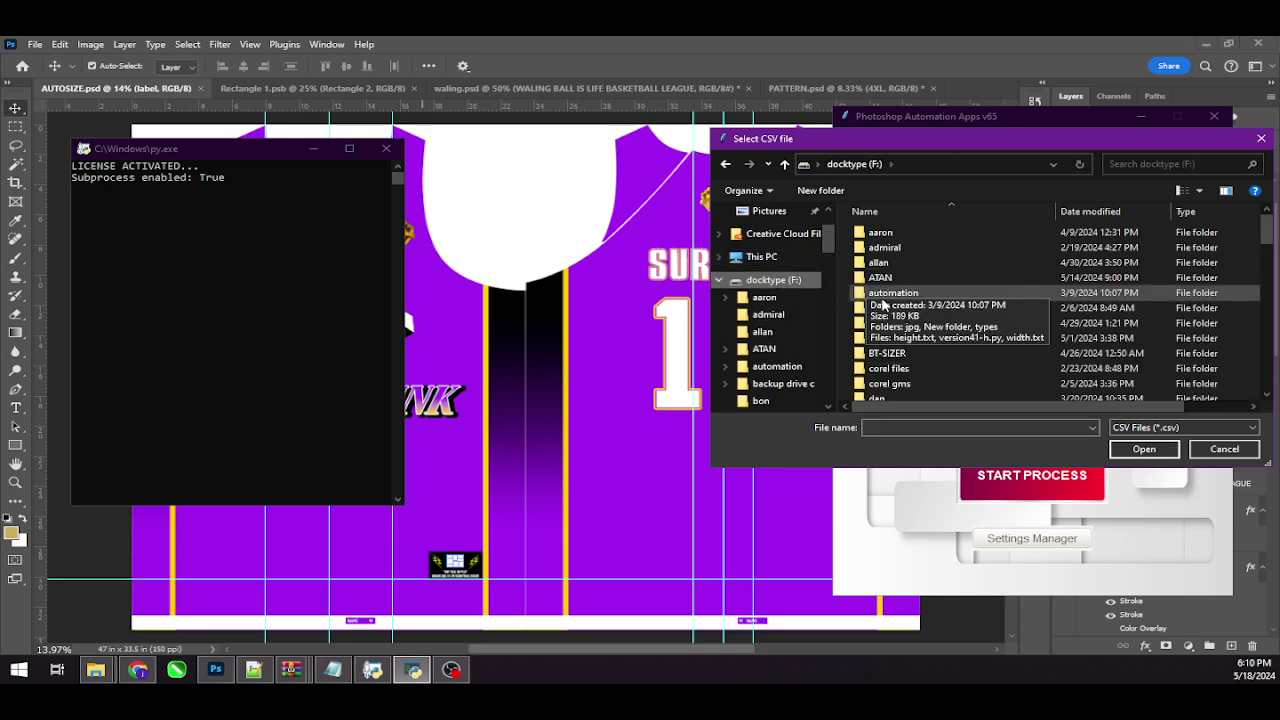
scroll(900, 300, "down", 8)
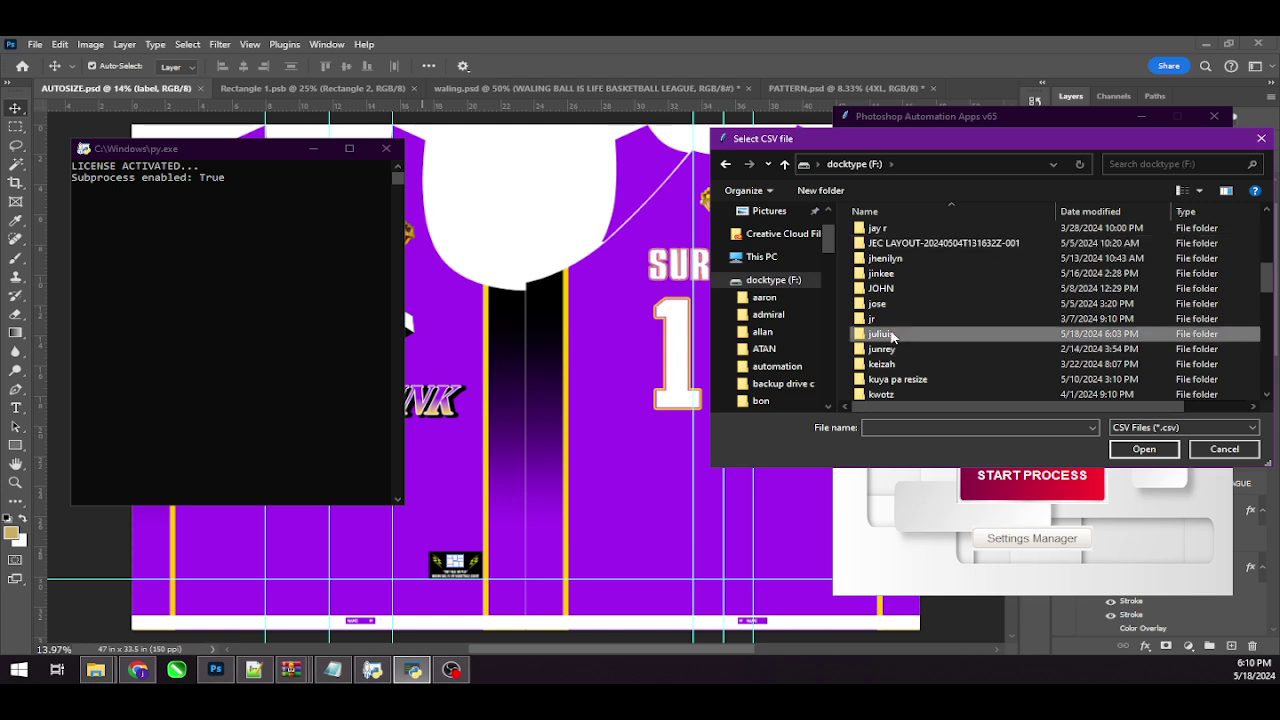
double_click(881, 334)
double_click(900, 254)
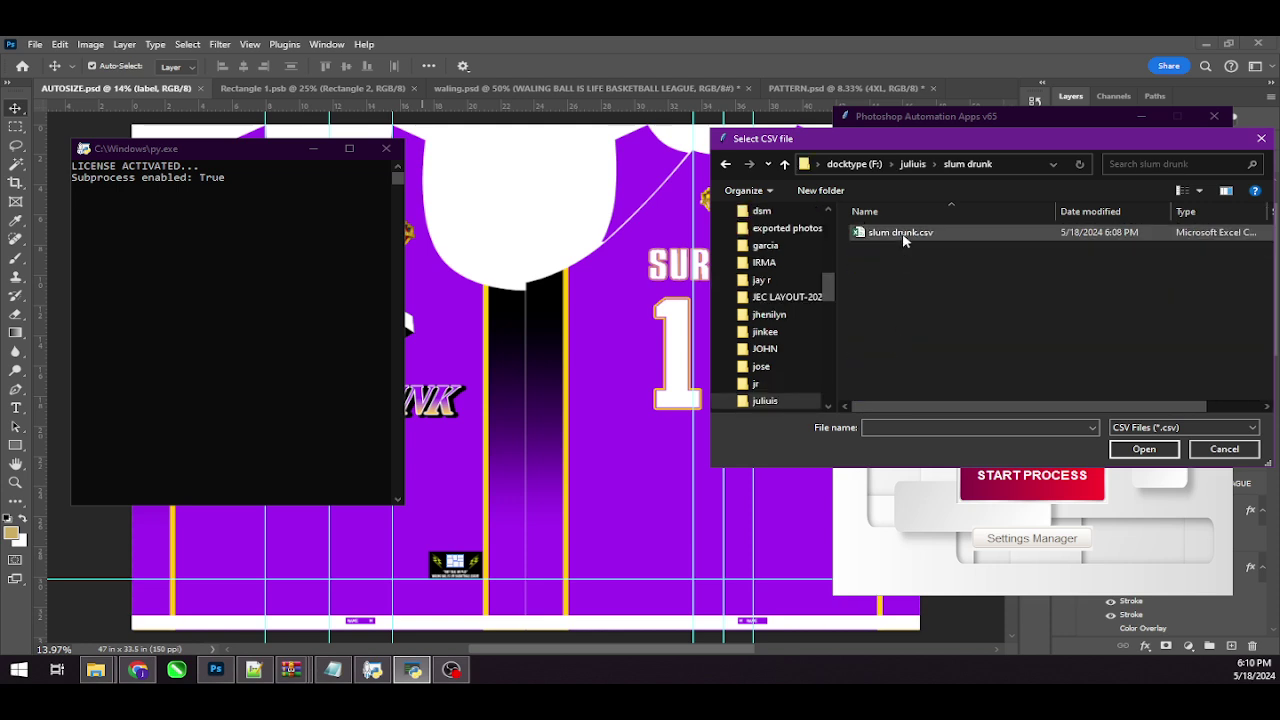
left_click(900, 232)
left_click(1143, 448)
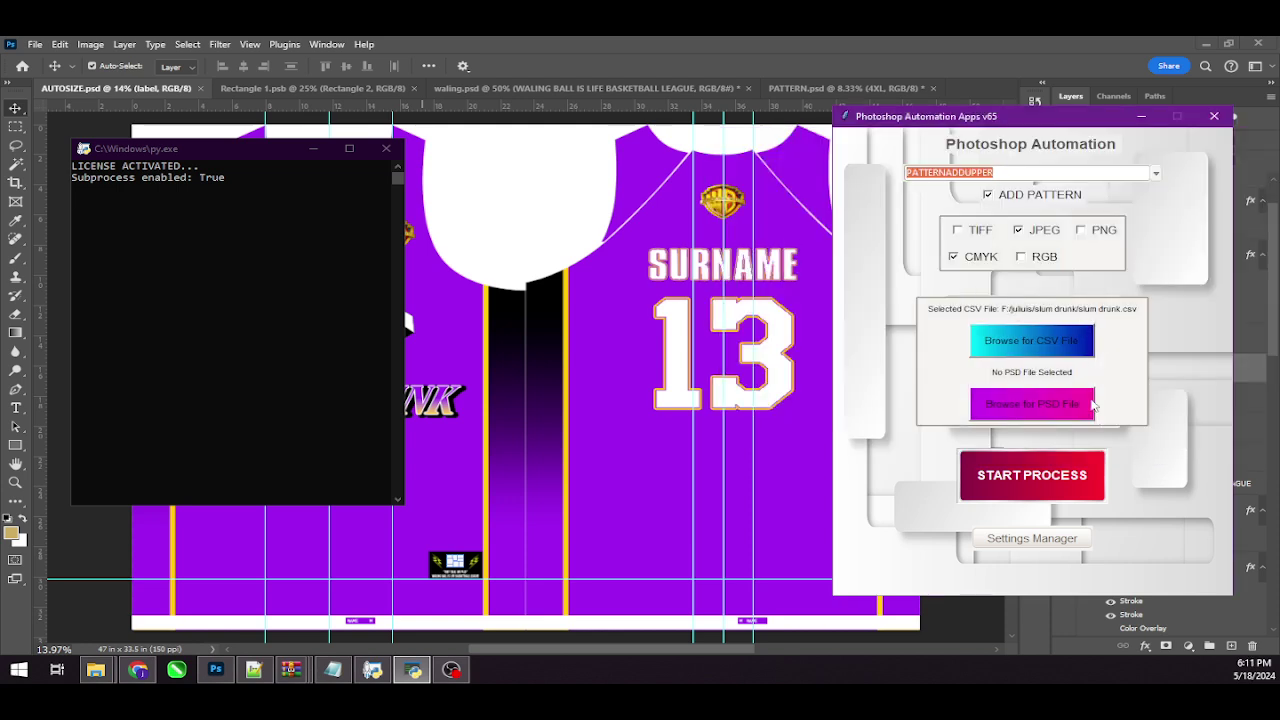
Step: Load AUTOSIZE.psd from the slum drunk folder as the template PSD file
left_click(1033, 413)
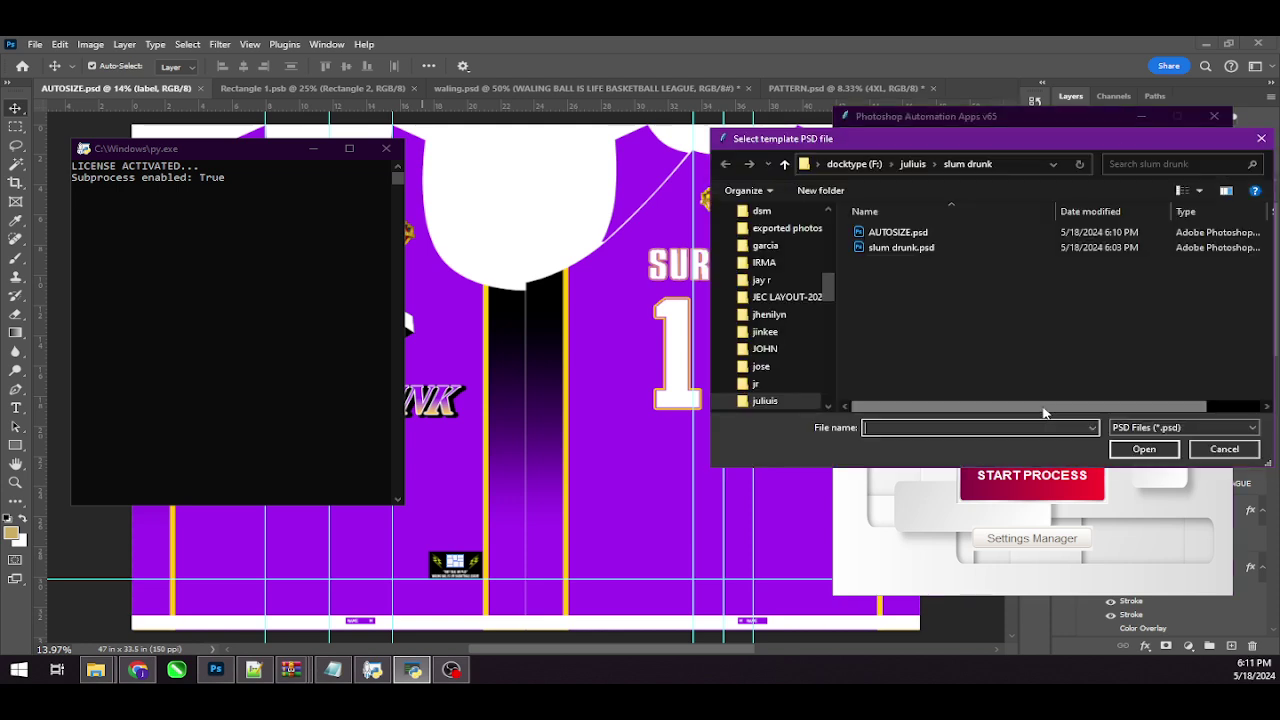
left_click(899, 237)
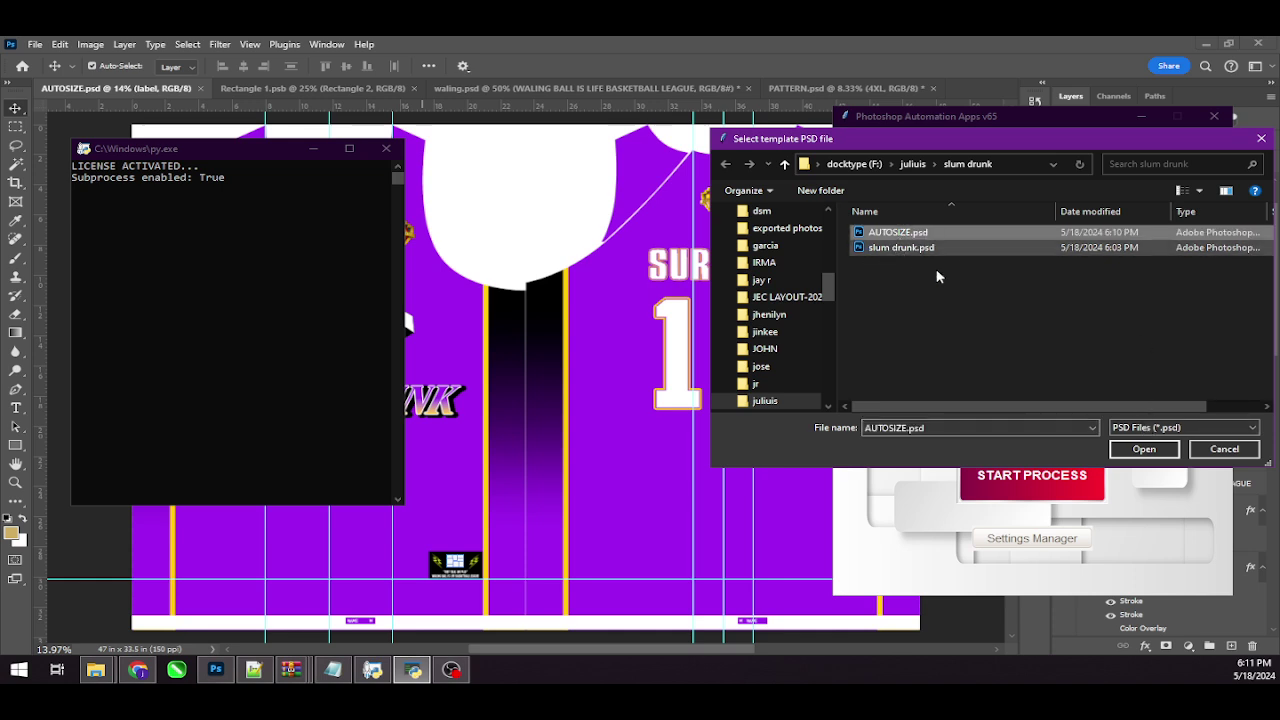
left_click(1144, 449)
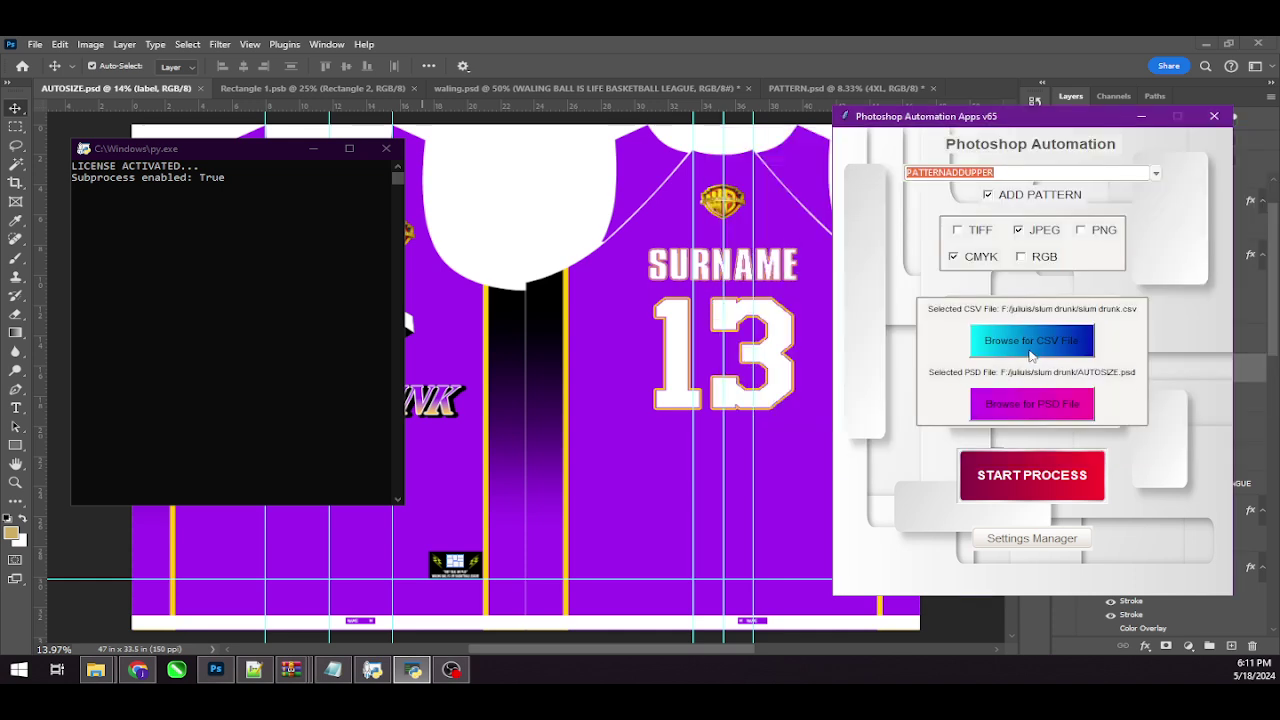
Step: Switch to Photoshop and measure the SURNAME text layer's size with Free Transform
left_click(1043, 496)
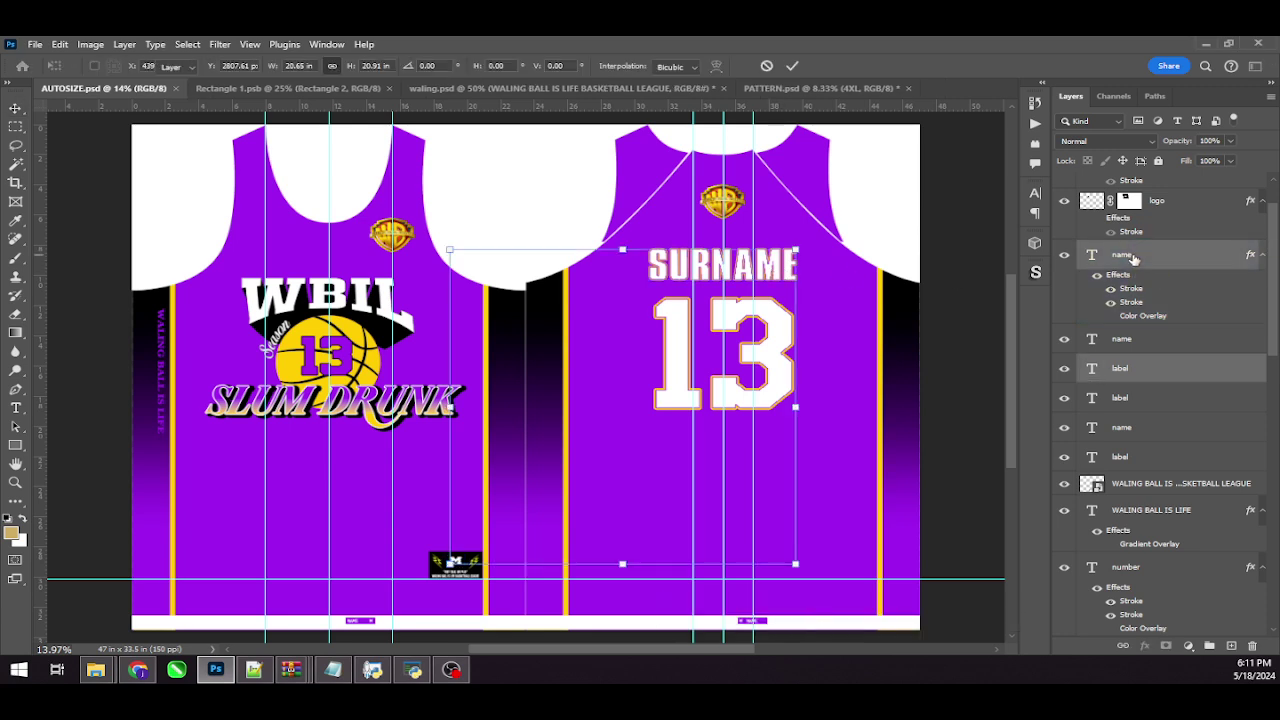
key("ctrl+t")
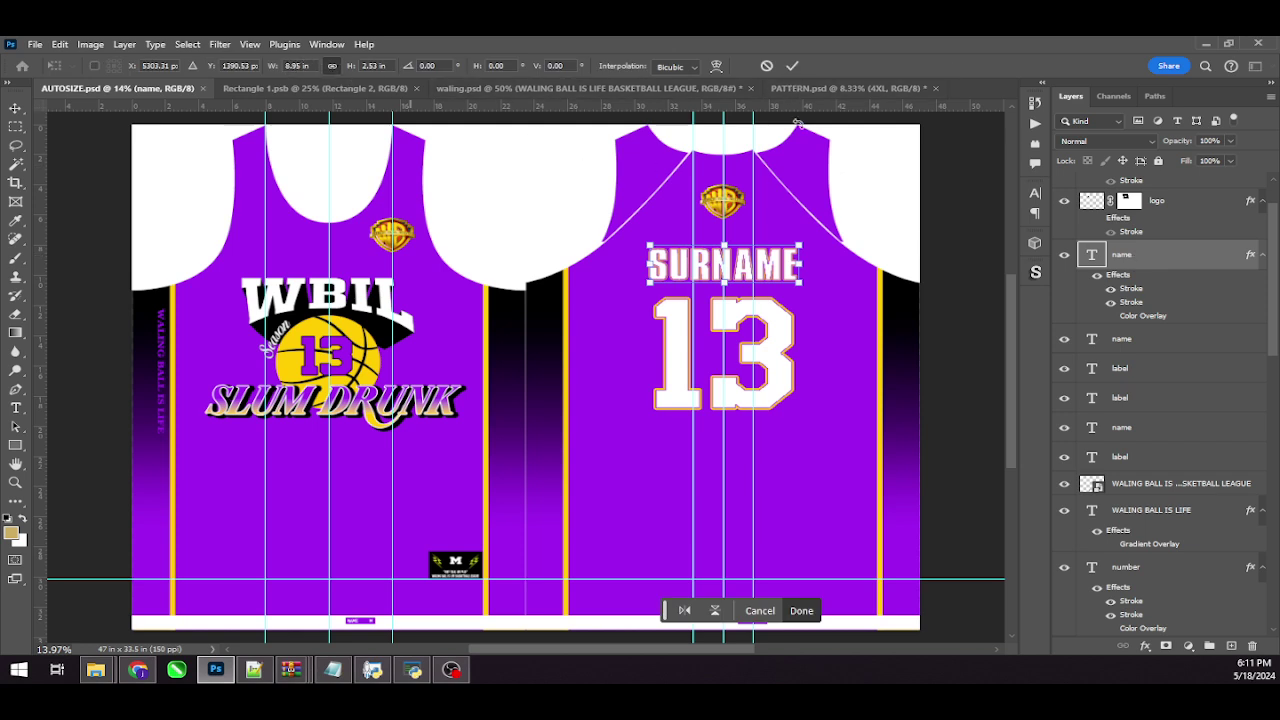
Step: Return to Photoshop Automation Apps and open the width settings file from its Settings Manager
left_click(413, 669)
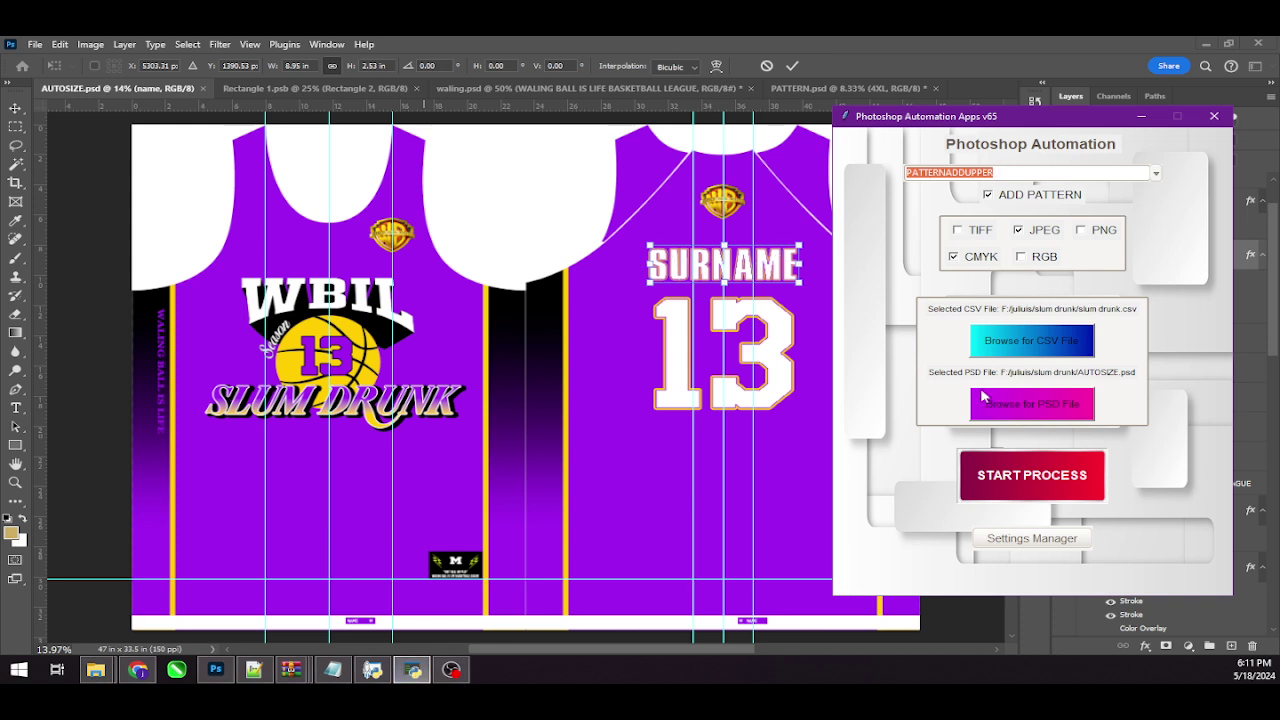
left_click(1046, 543)
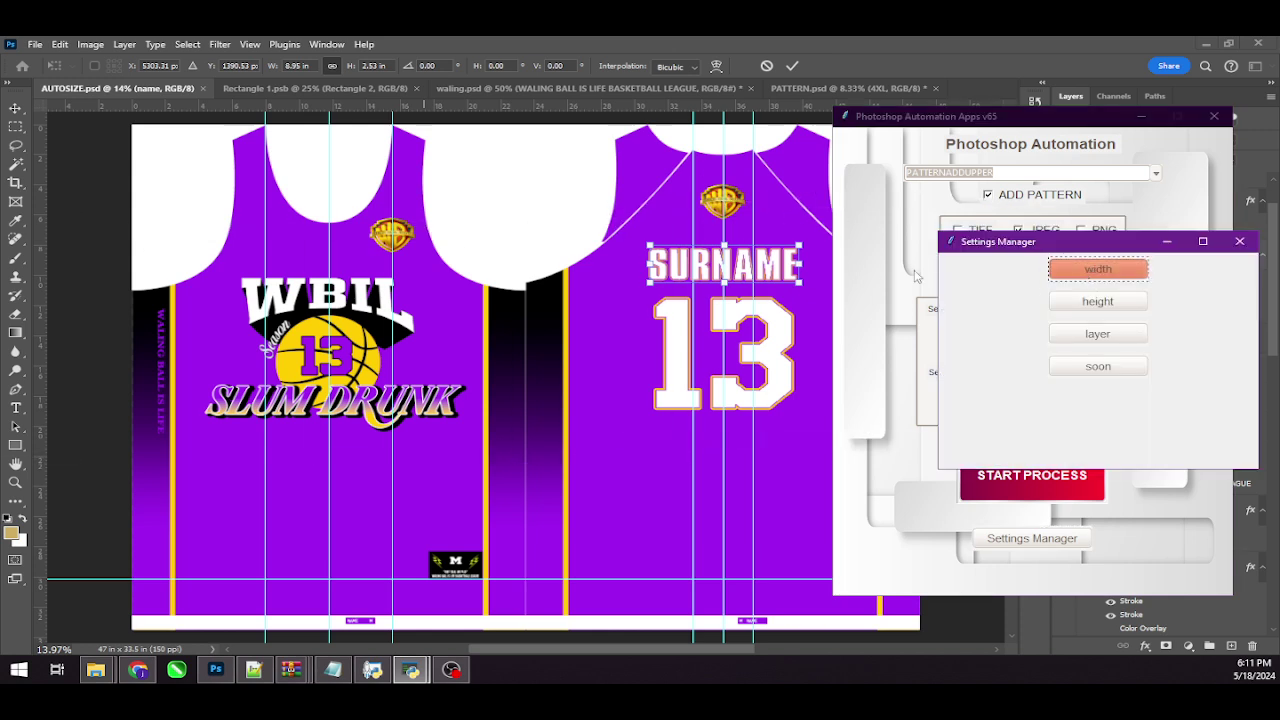
left_click(1098, 269)
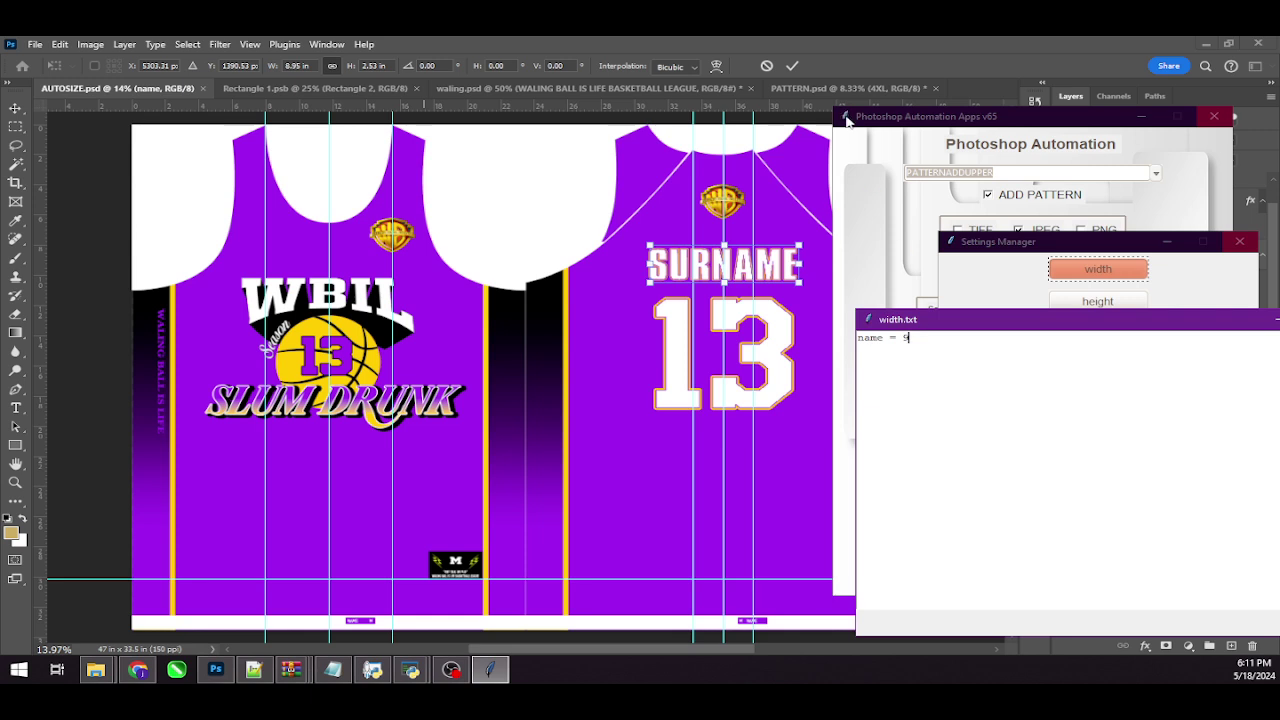
Step: Commit the Free Transform in Photoshop and save the name width of 9 in width.txt, closing the settings windows
left_click(791, 67)
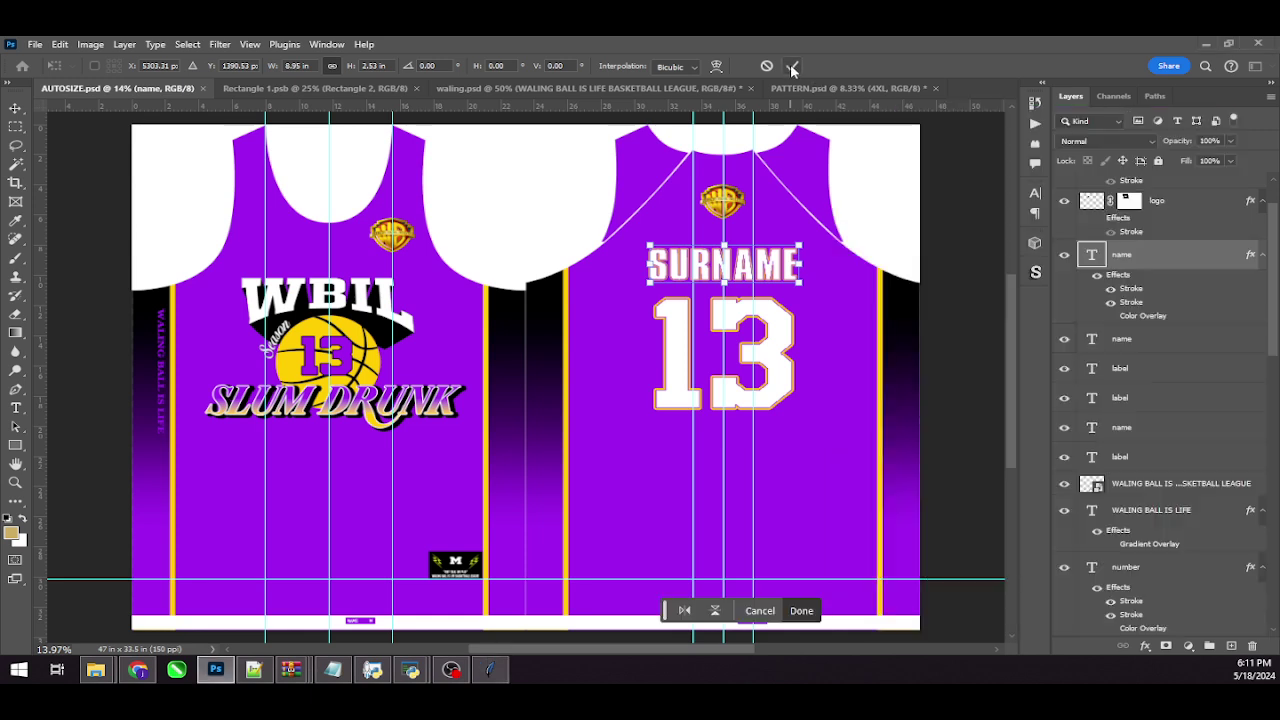
left_click(791, 67)
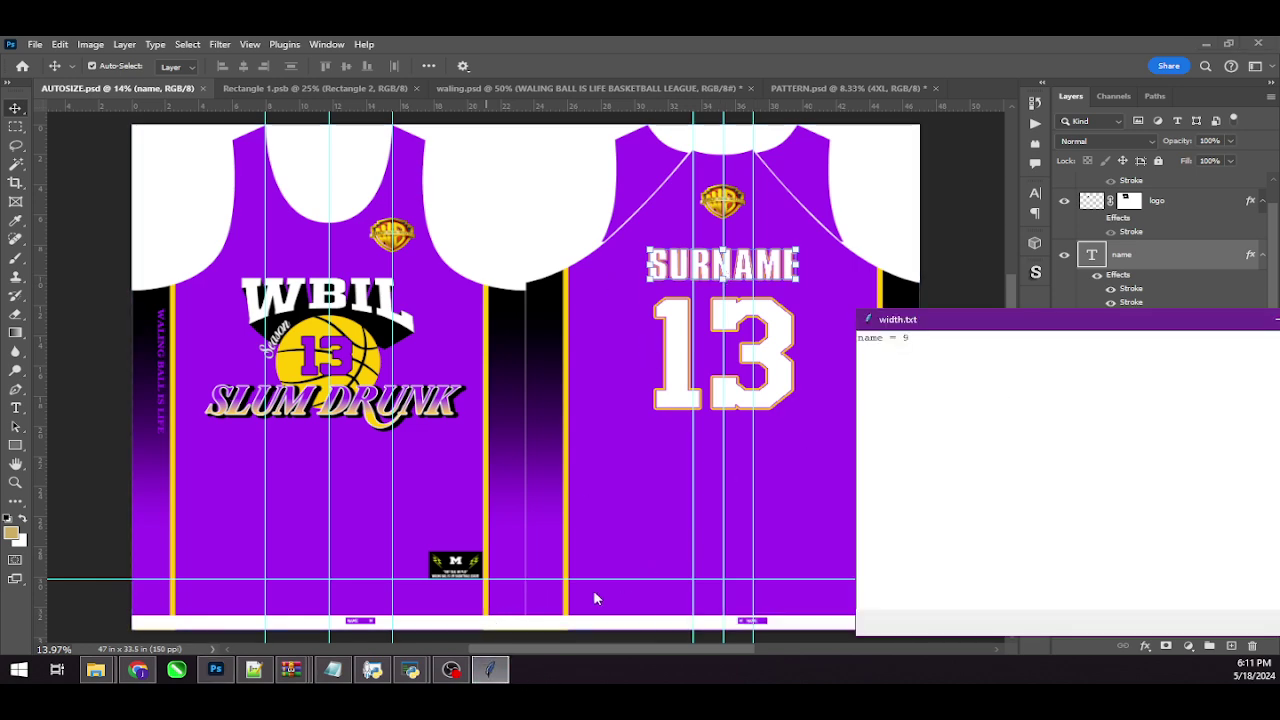
mouse_move(410, 668)
mouse_move(363, 621)
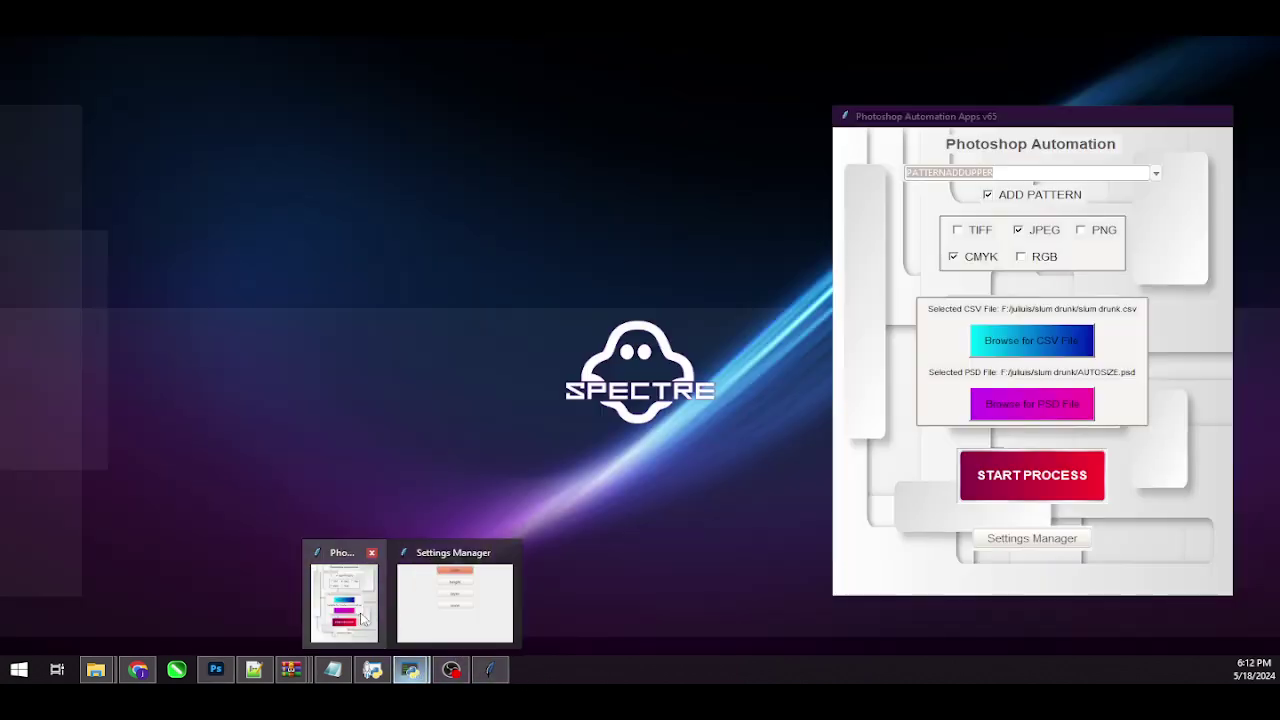
left_click(446, 628)
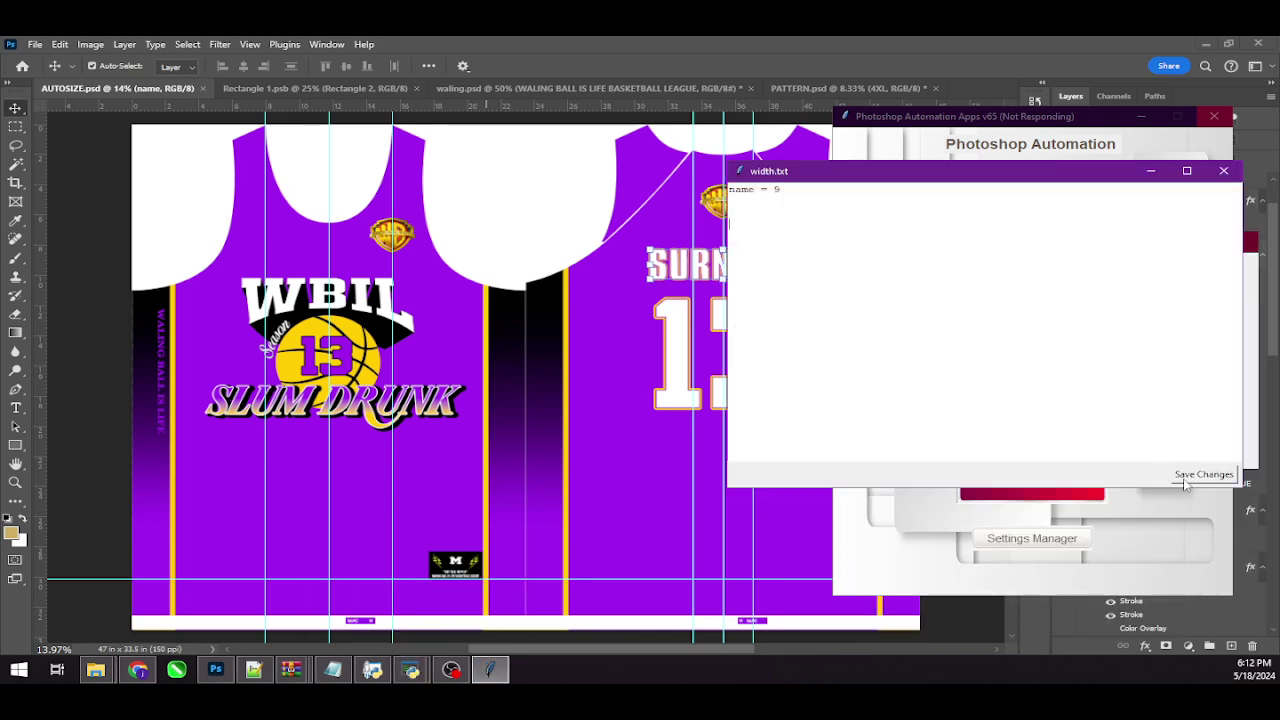
left_click(1195, 475)
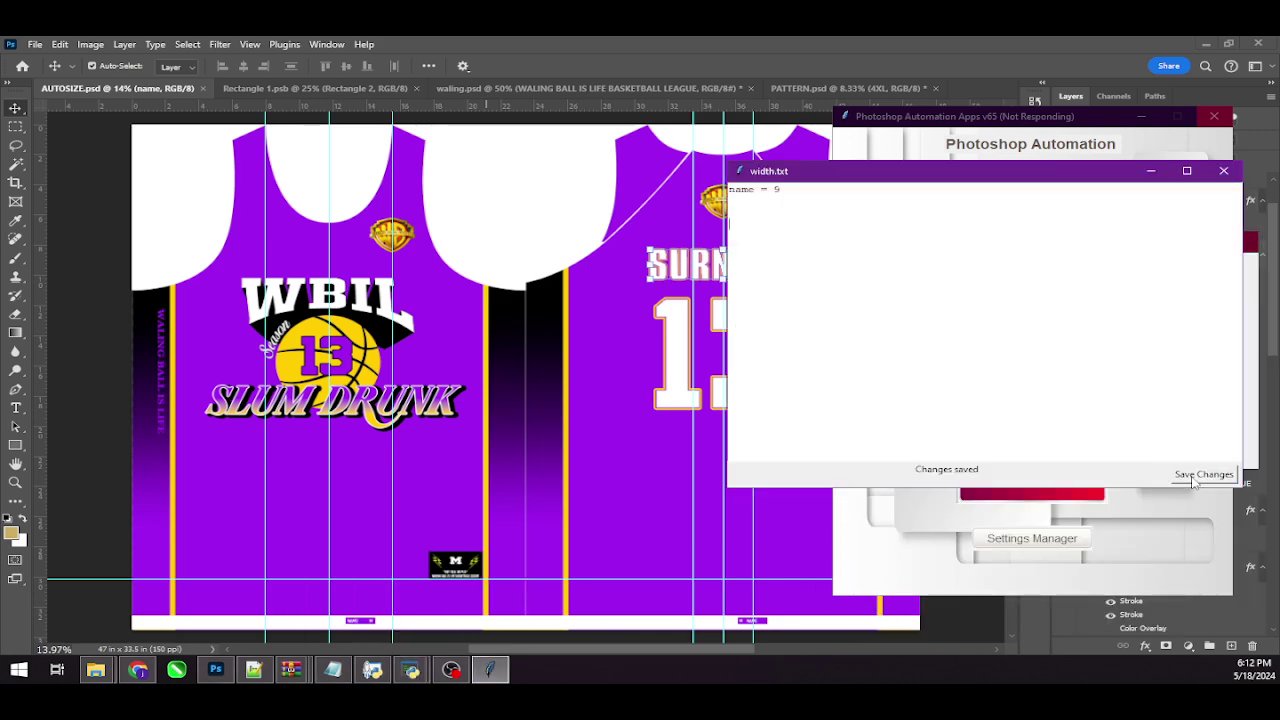
left_click(1223, 171)
left_click(1230, 287)
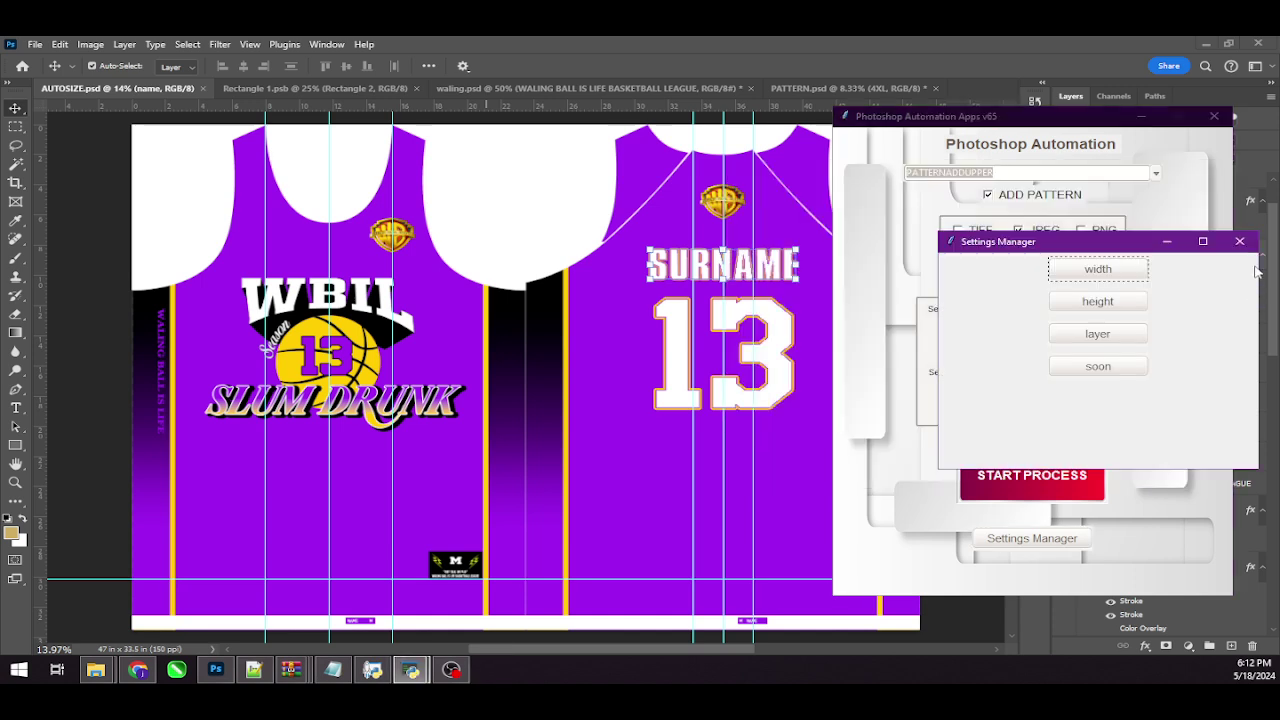
left_click(1248, 245)
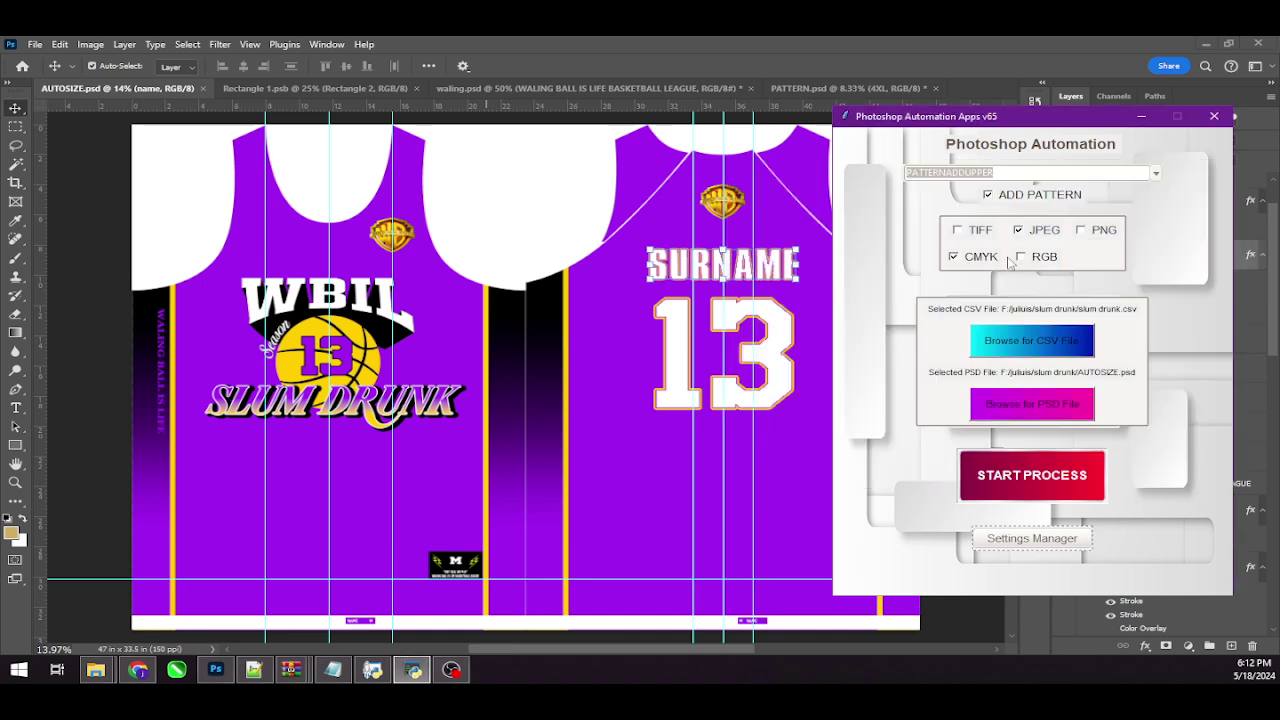
Step: Move the Photoshop Automation Apps window clear of the jersey's back and start the batch process
left_click_drag(1078, 124, 224, 112)
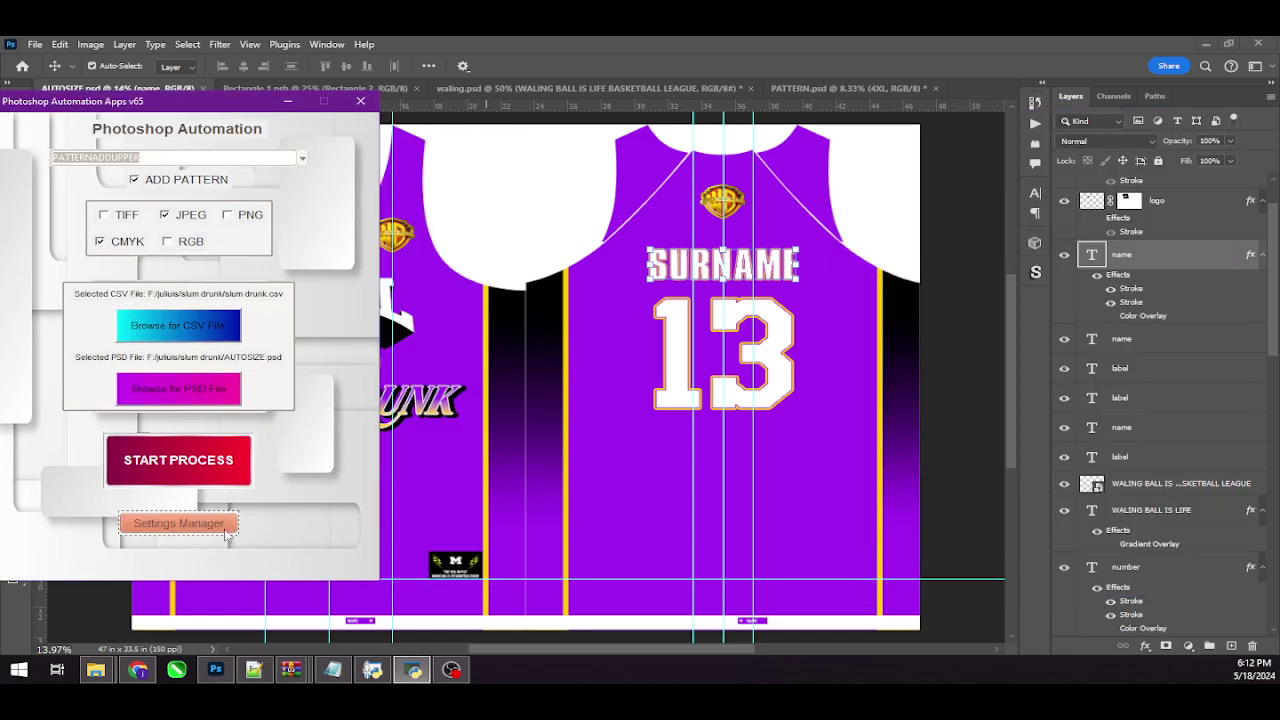
left_click(182, 464)
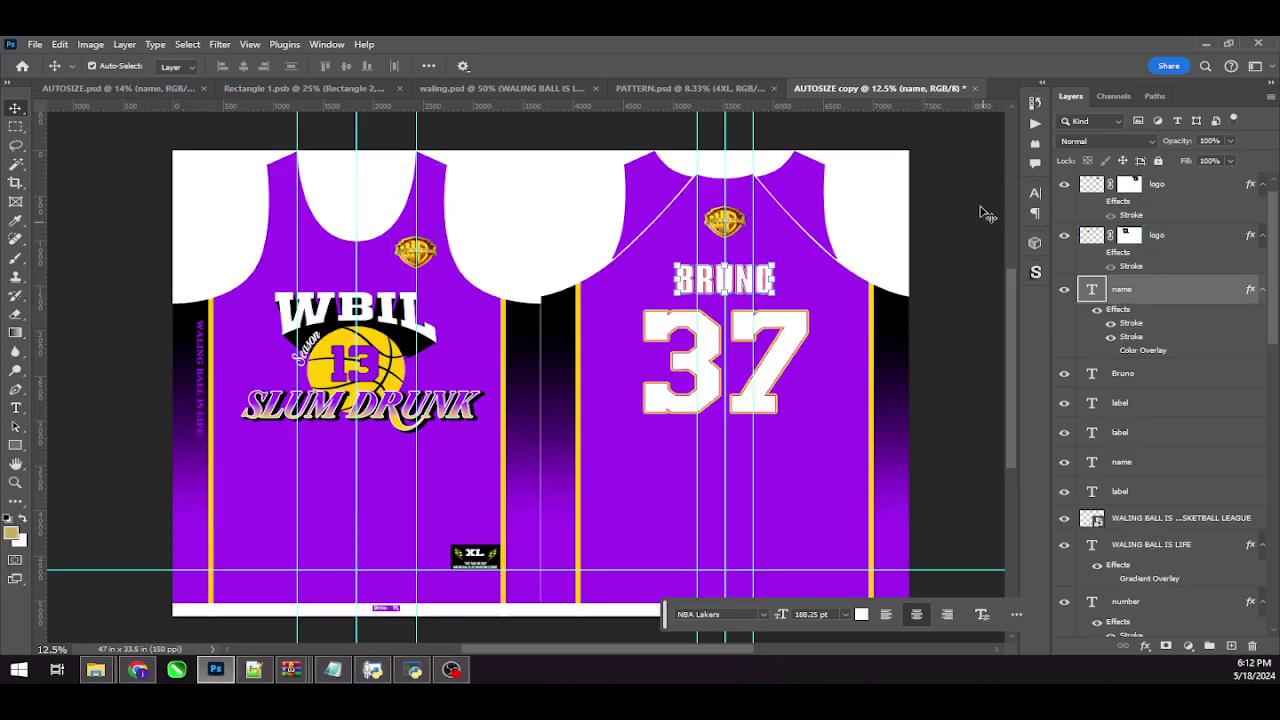
Step: Close the AUTOSIZE copy document and save AUTOSIZE.psd with its L pattern layer hidden
left_click(976, 89)
left_click(641, 279)
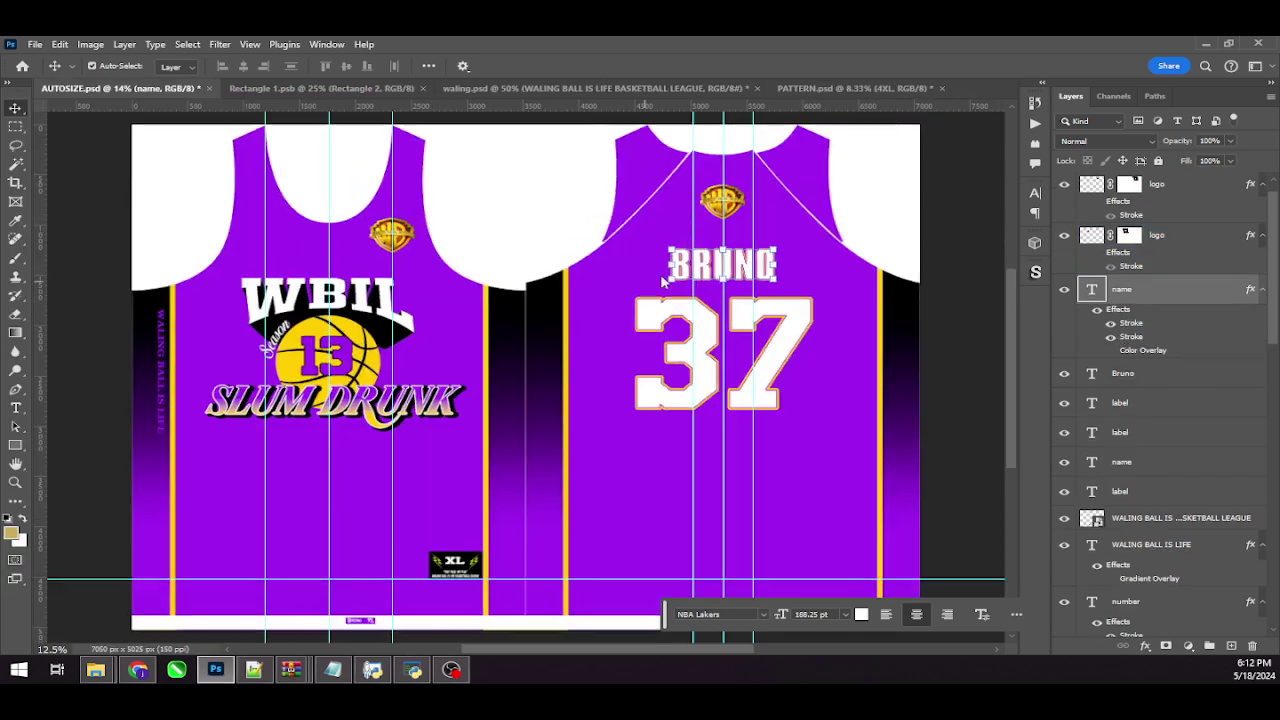
left_click(1064, 184)
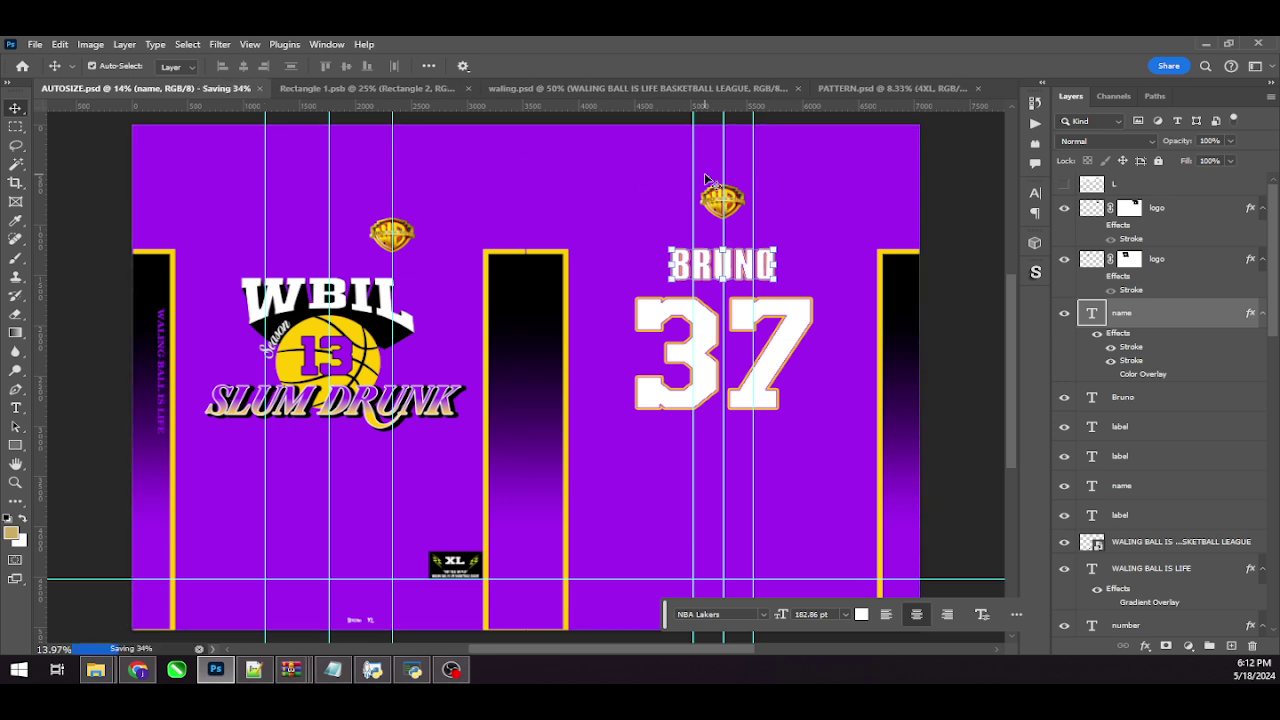
Step: Bring up the py.exe console to read its output and place it over the lower part of the automation window
left_click(372, 670)
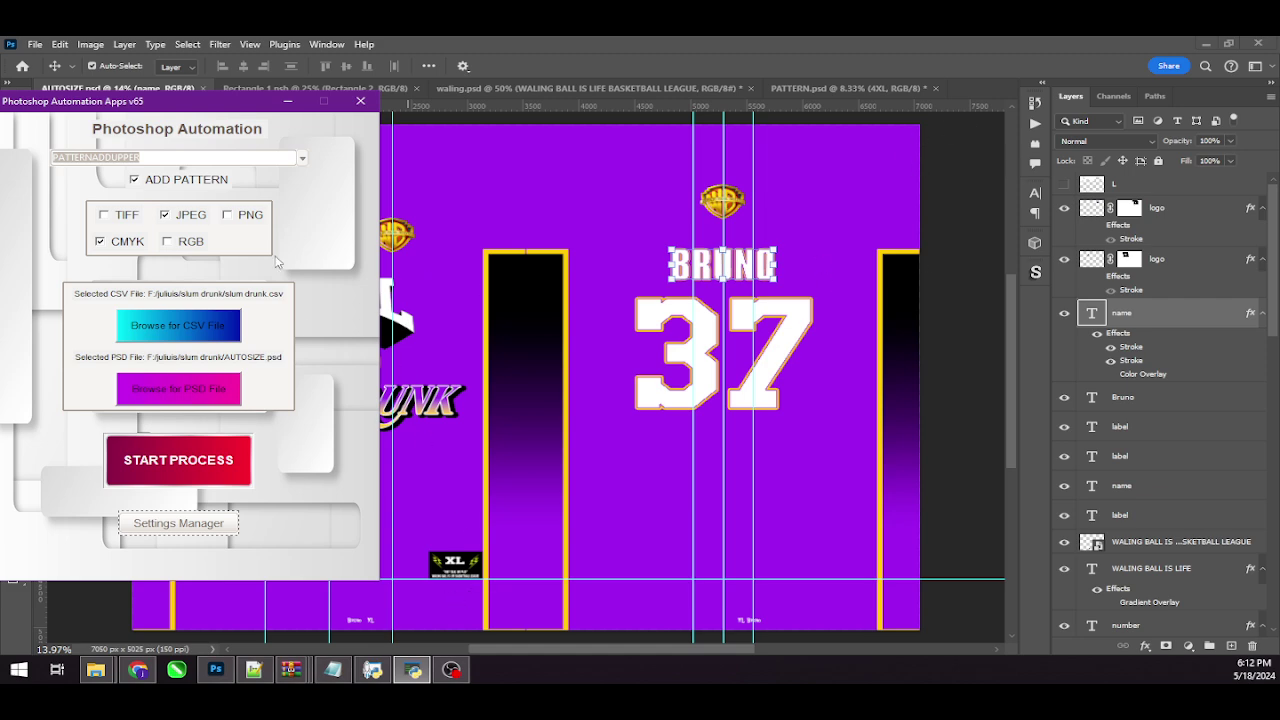
left_click(376, 676)
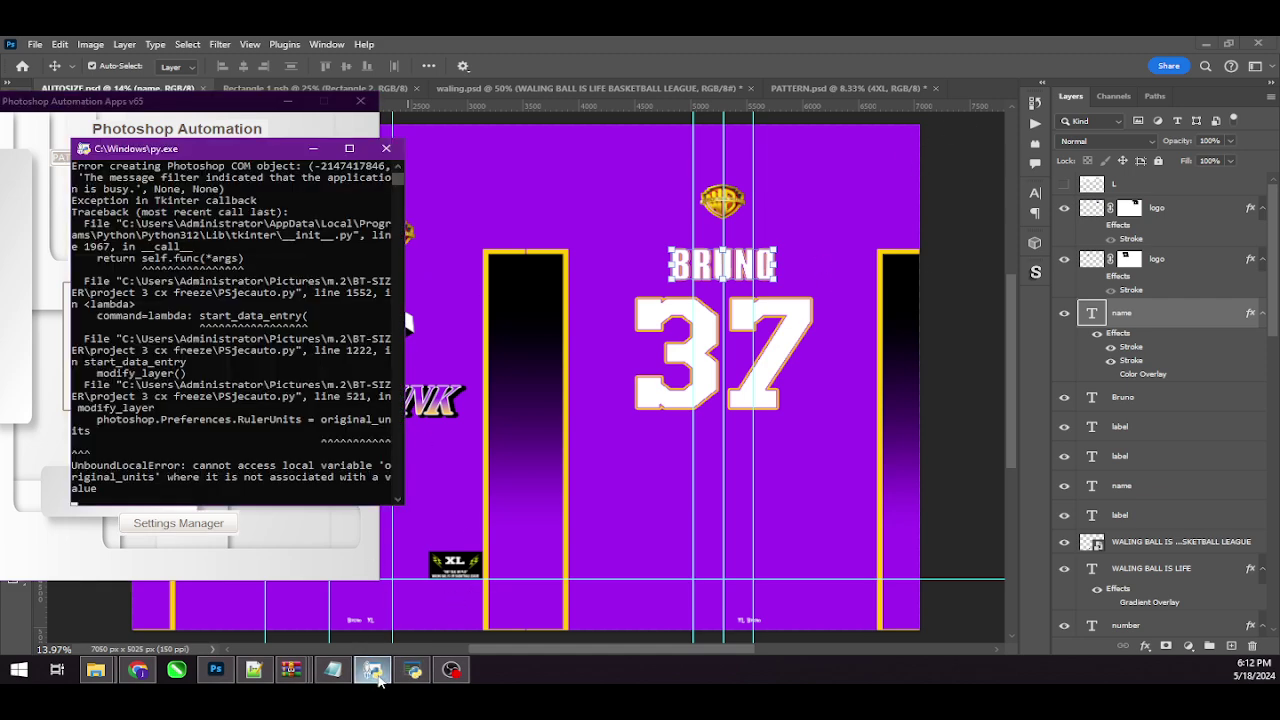
left_click_drag(263, 142, 229, 455)
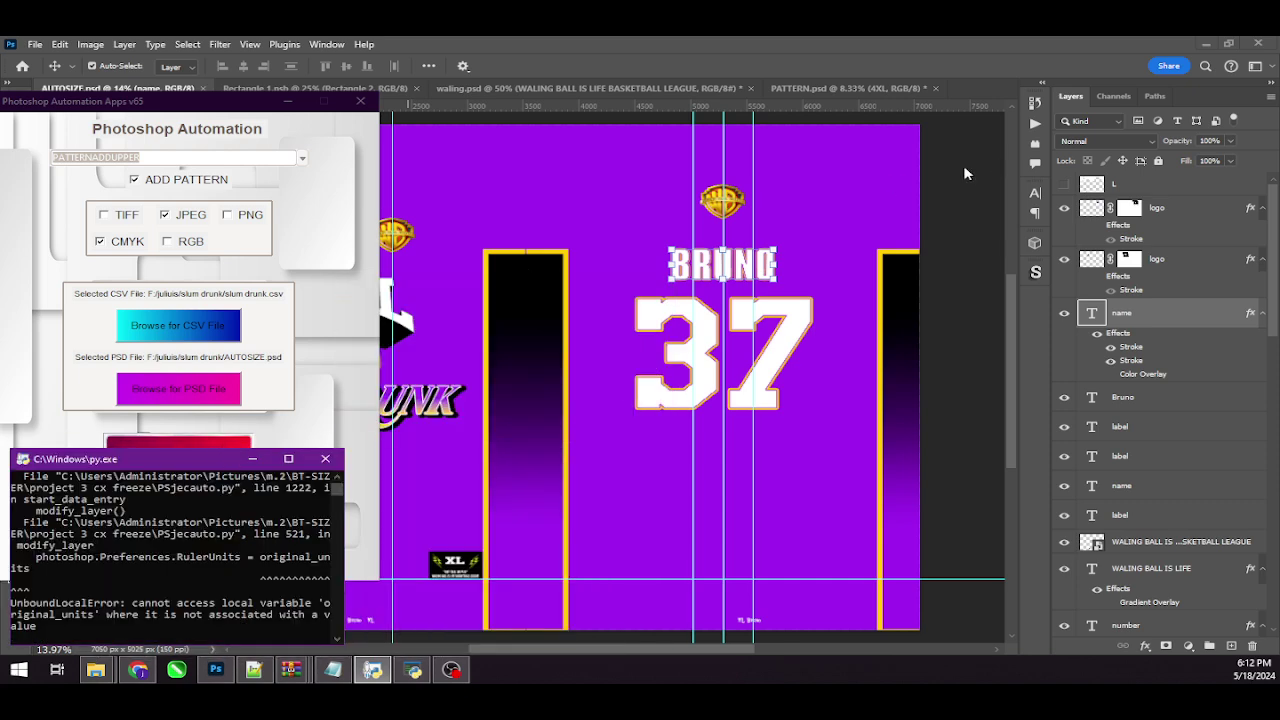
Step: Show the L pattern layer in AUTOSIZE.psd to check it, and hide it again
left_click(1063, 186)
left_click(1064, 184)
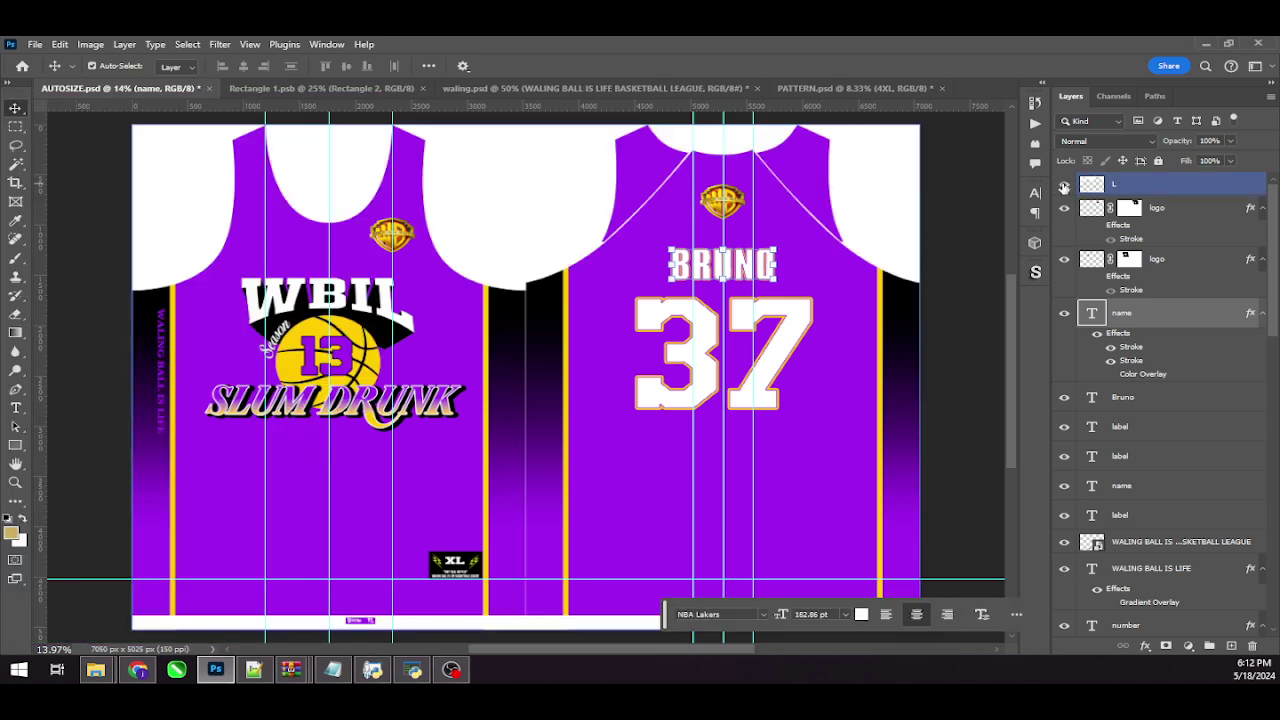
left_click(1064, 184)
Step: Return to Photoshop Automation Apps and run the batch process again with the console output in view
left_click(413, 669)
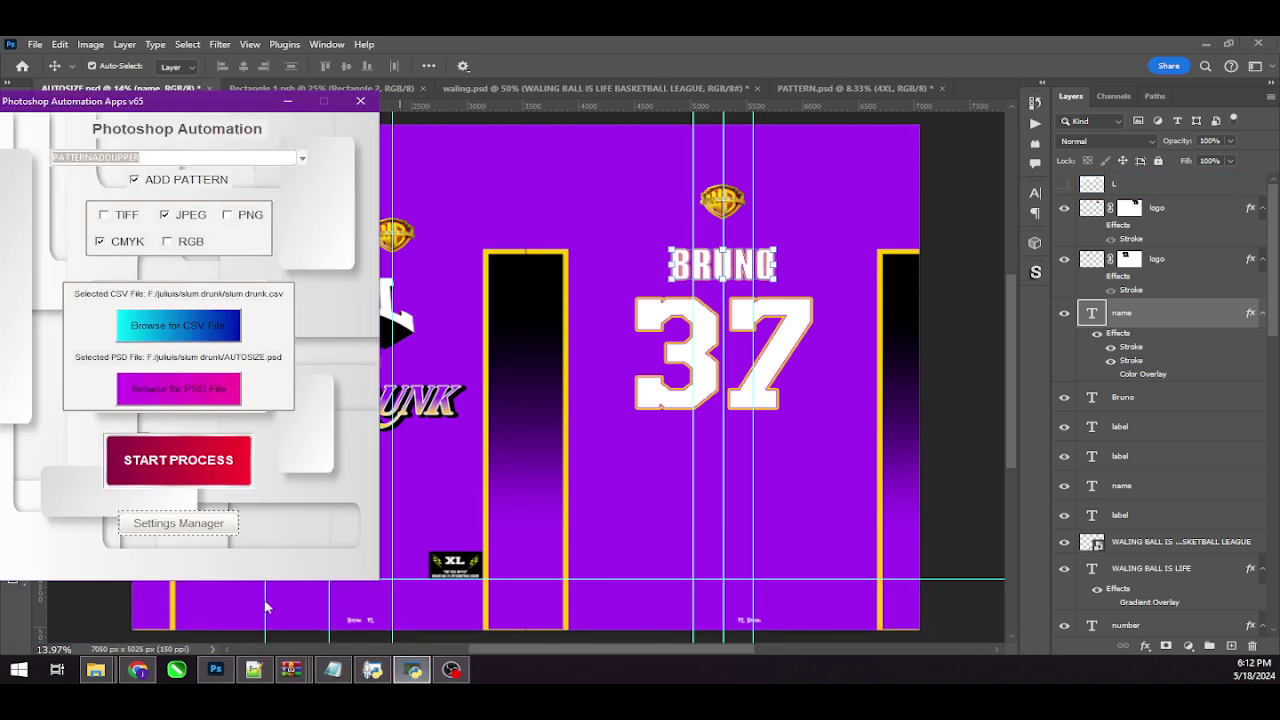
left_click(364, 670)
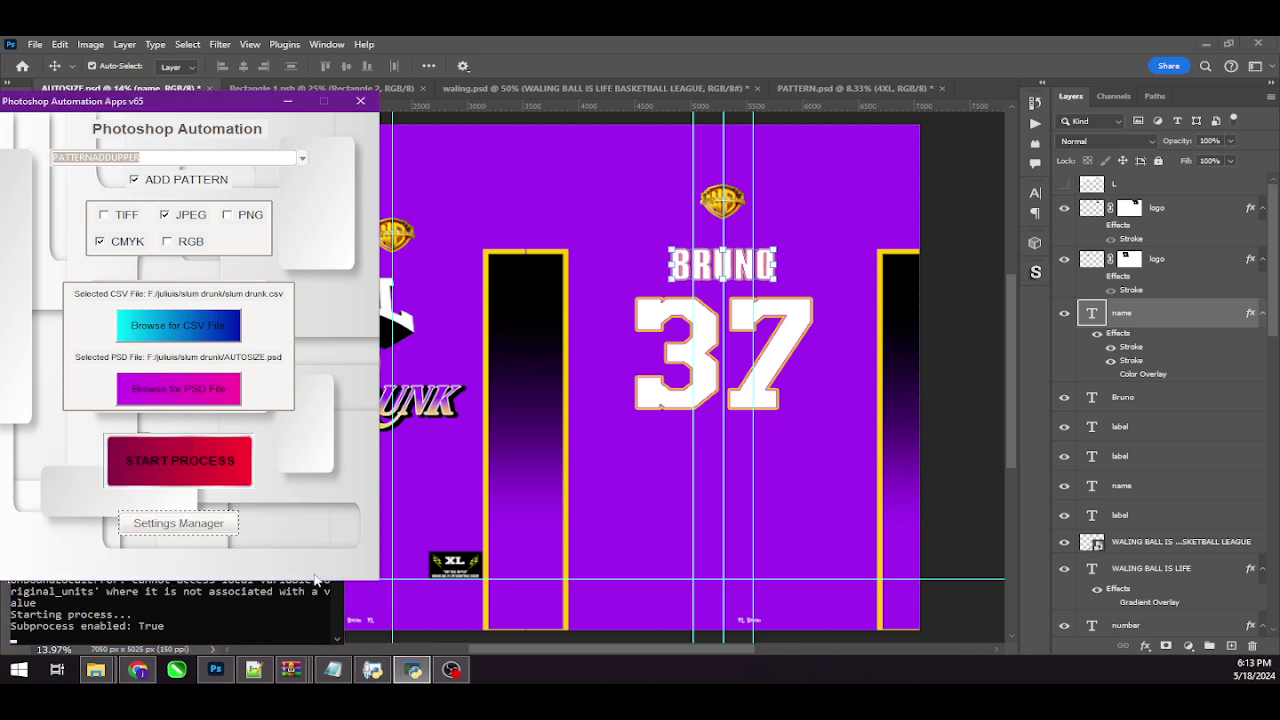
left_click(410, 669)
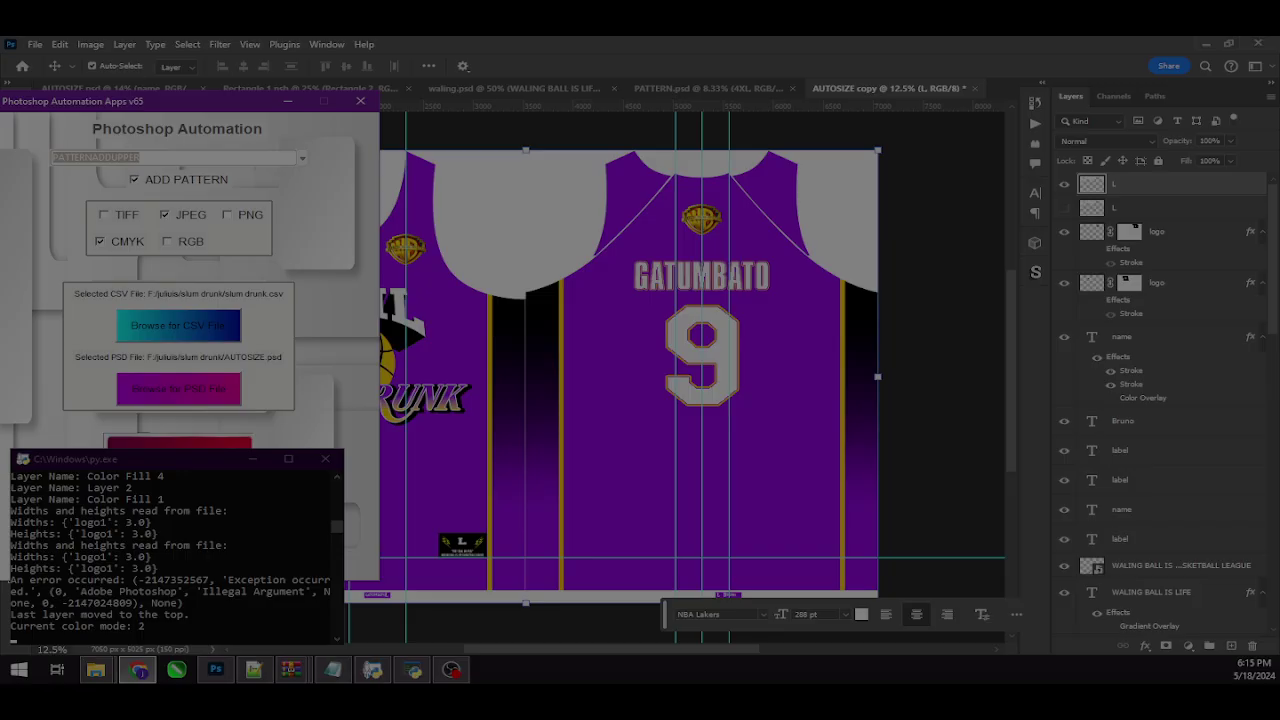
left_click_drag(2, 37, 1067, 514)
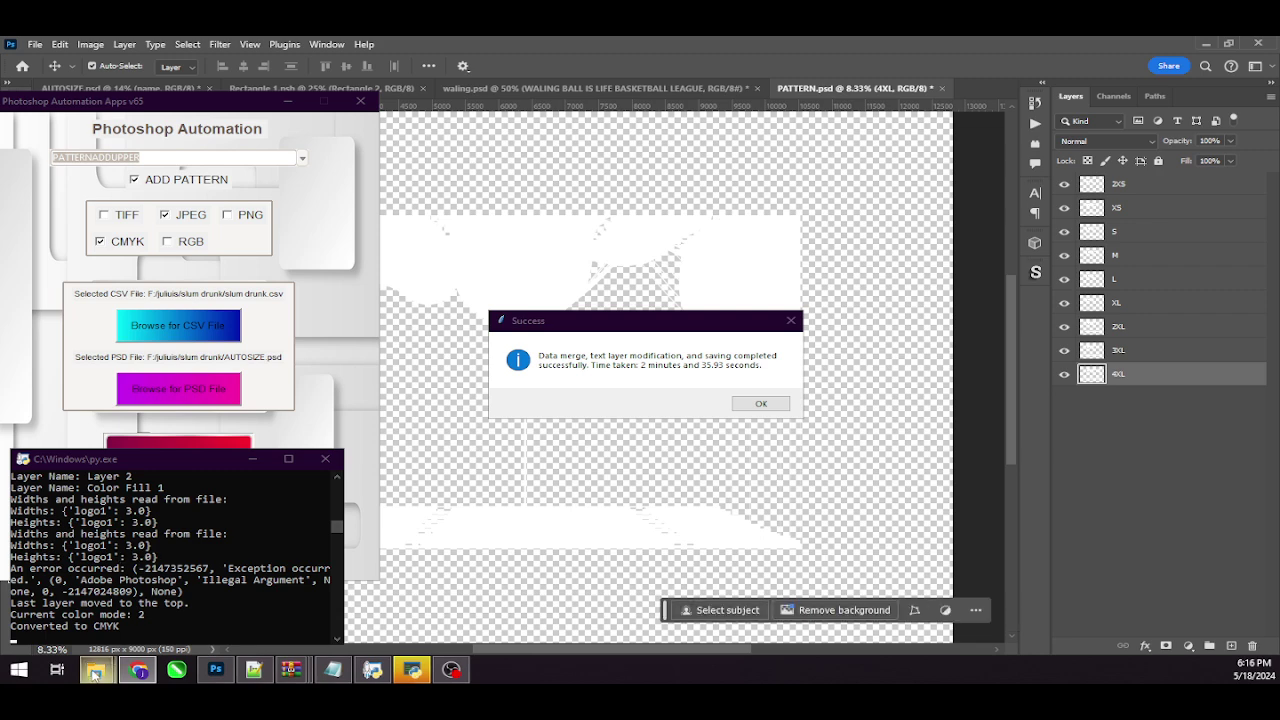
Step: Switch to Notepad++, close PATTERNADDUPPER.txt and bring up slum drunk.csv
mouse_move(95, 669)
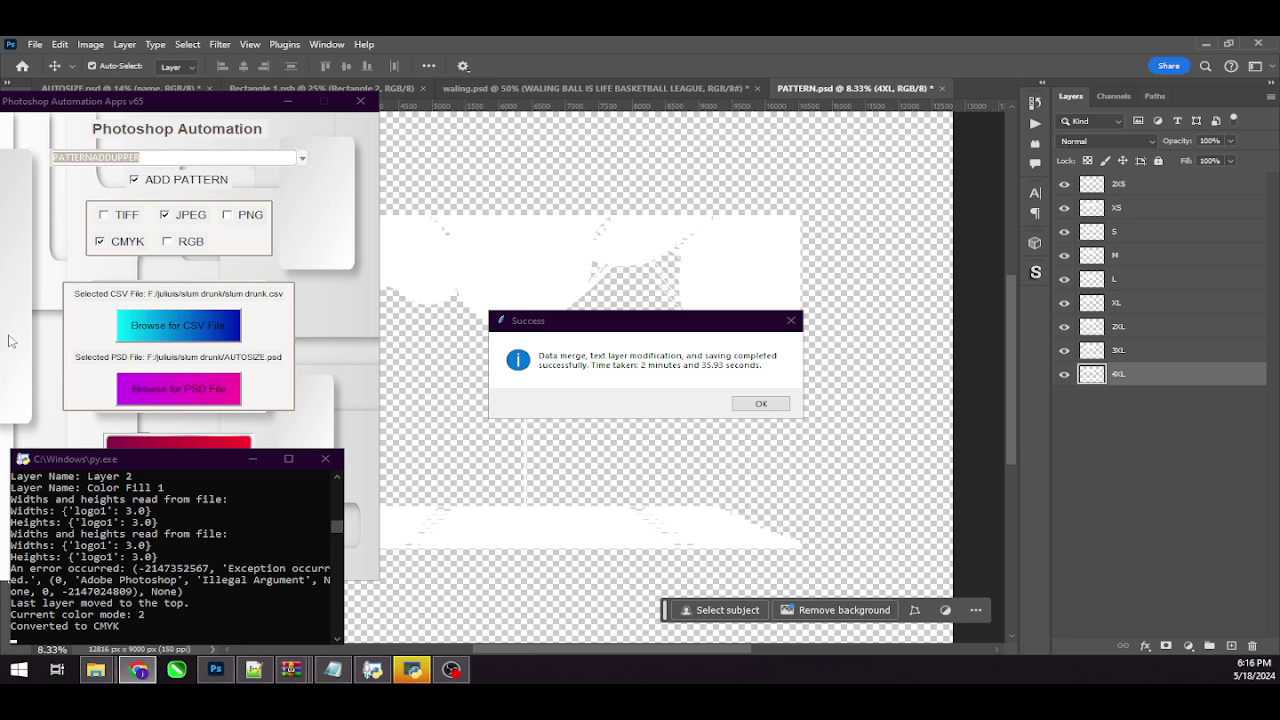
left_click(254, 669)
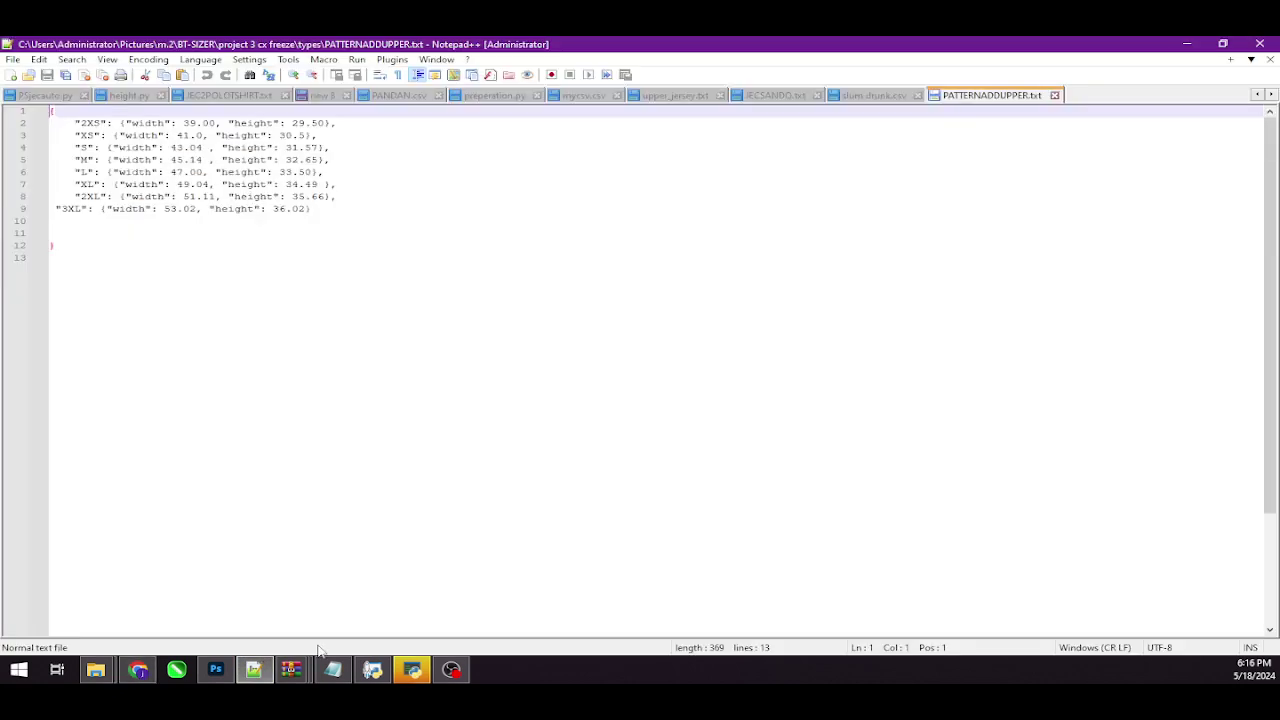
left_click(868, 96)
left_click(1055, 95)
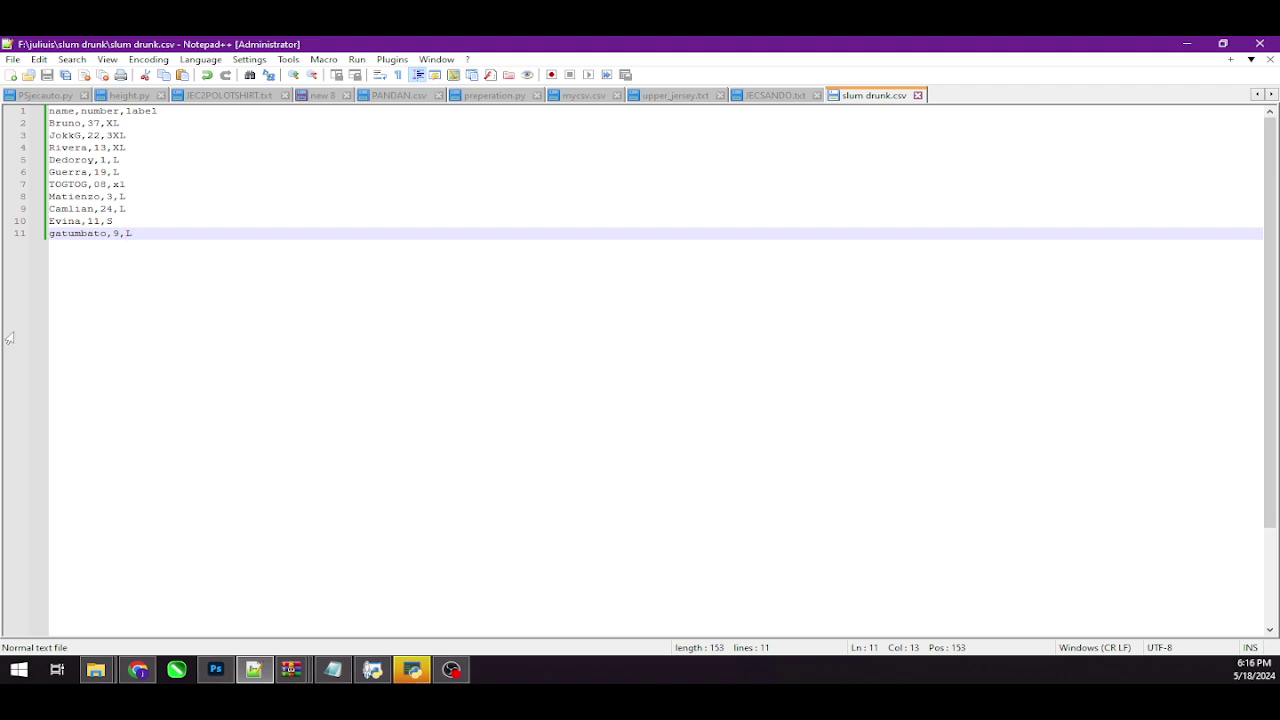
Step: Append a comma-separated row to slum drunk.csv with the additional player's surname, number 8 and size S, and save the file
left_click(138, 669)
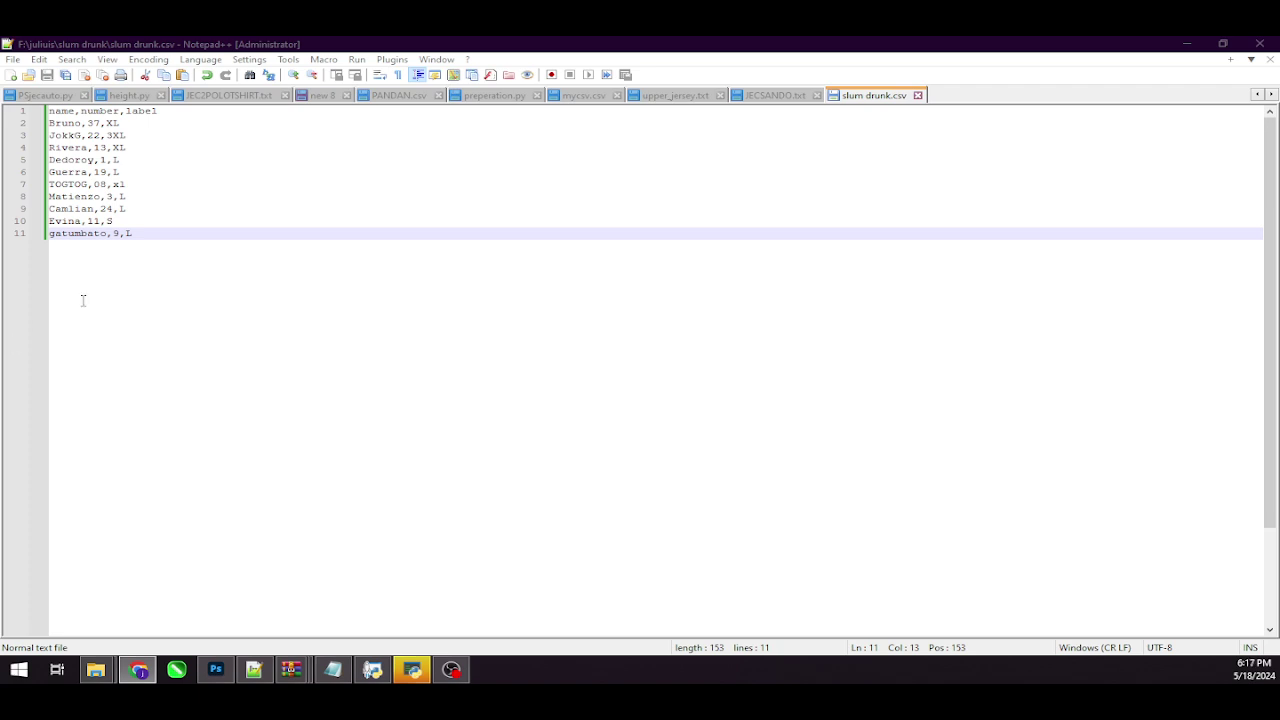
left_click(156, 232)
key("Return")
type("BELEN #8 S")
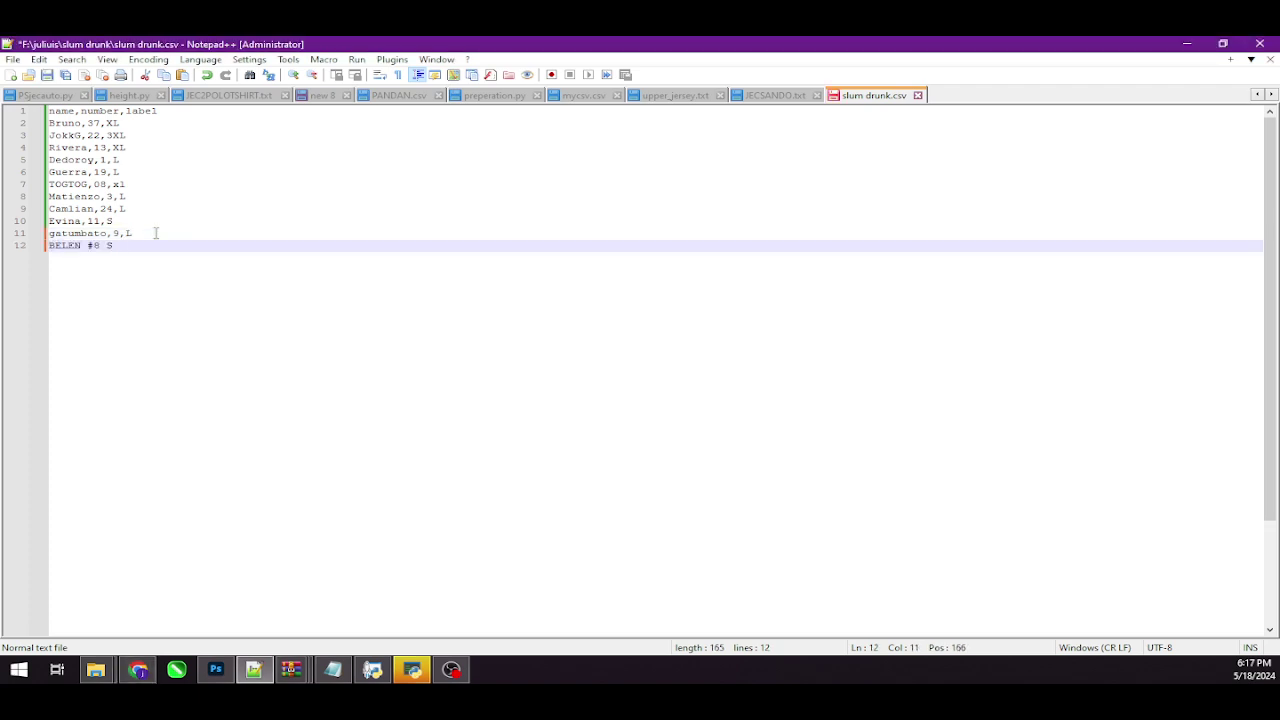
key("BackSpace")
key("Left")
key("BackSpace")
key("BackSpace")
type(",8,")
key("ctrl+s")
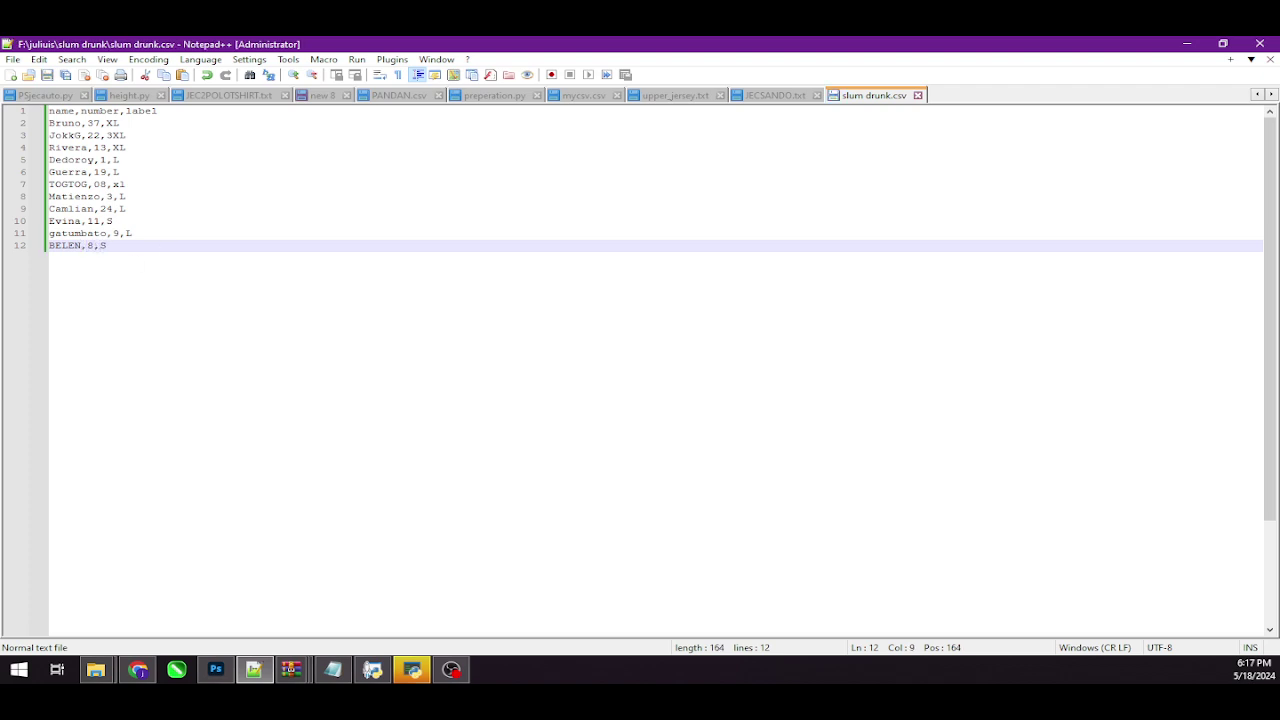
Step: Add the player's initials before the surname in the last row of slum drunk.csv and save the file
left_click(138, 669)
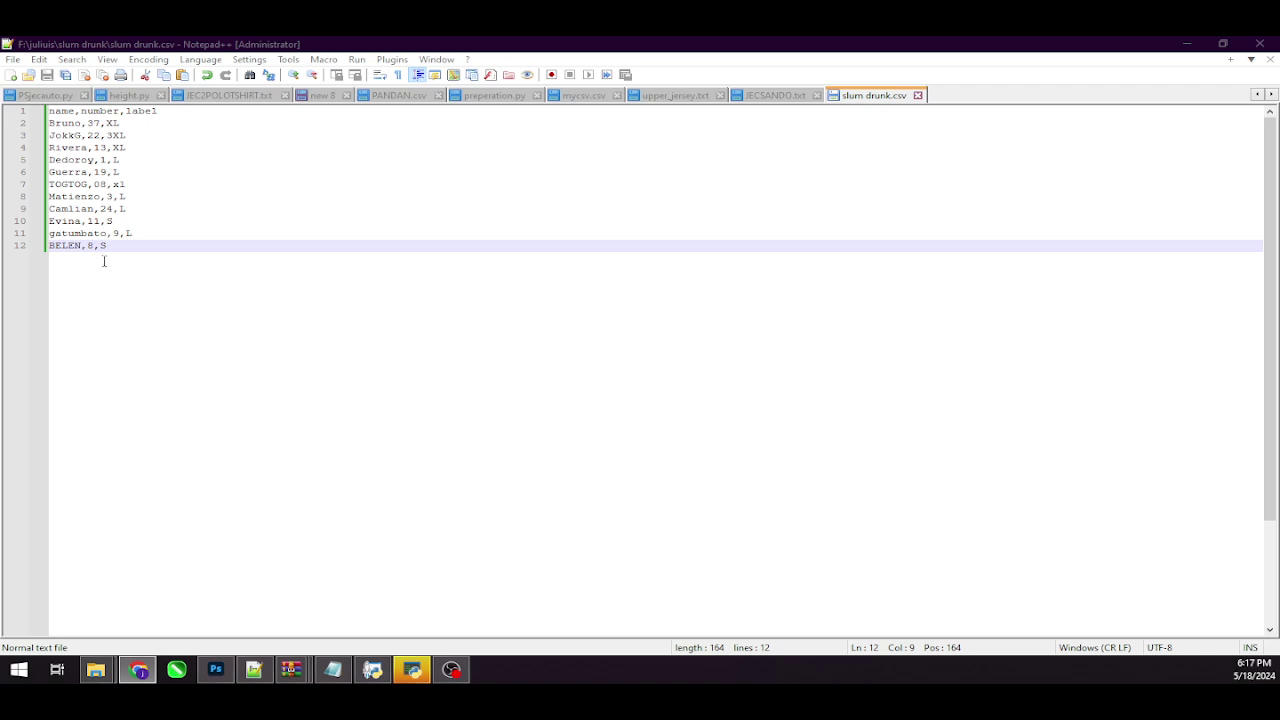
left_click(147, 249)
key("Left")
key("Left")
key("Left")
key("Left")
key("shift+Left")
key("shift+Left")
key("shift+Left")
key("shift+Left")
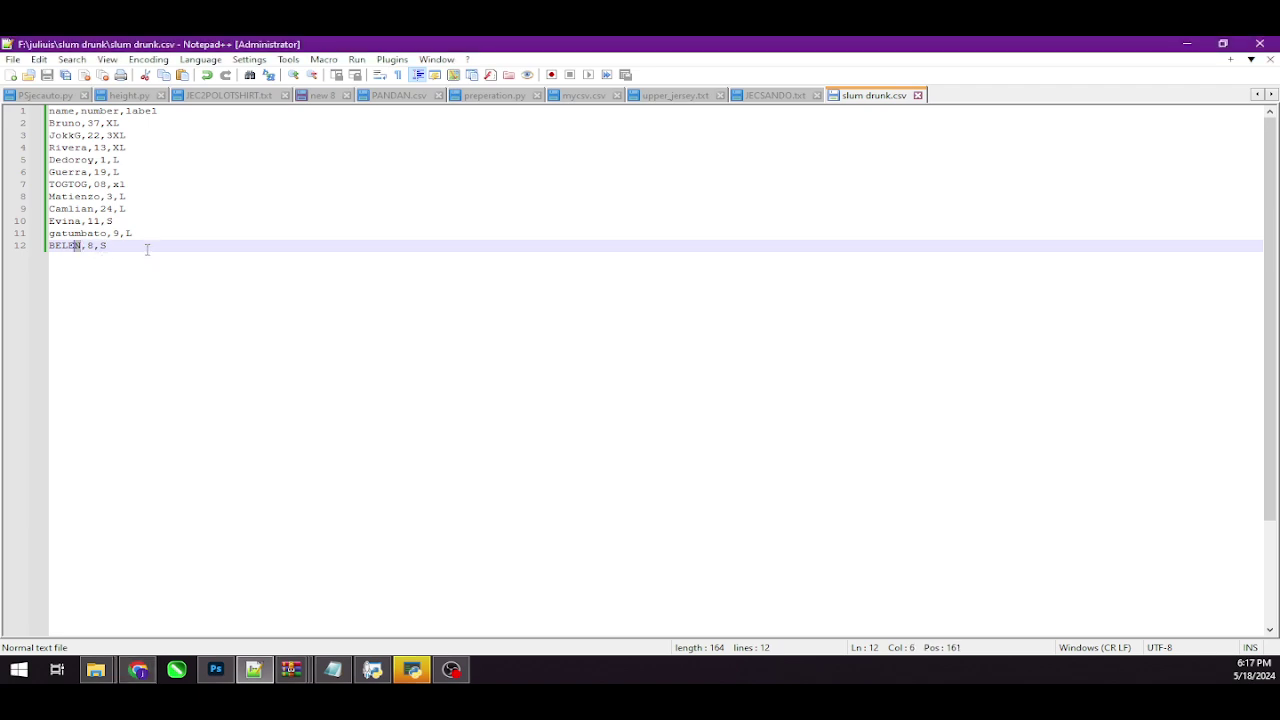
type("S BELEN")
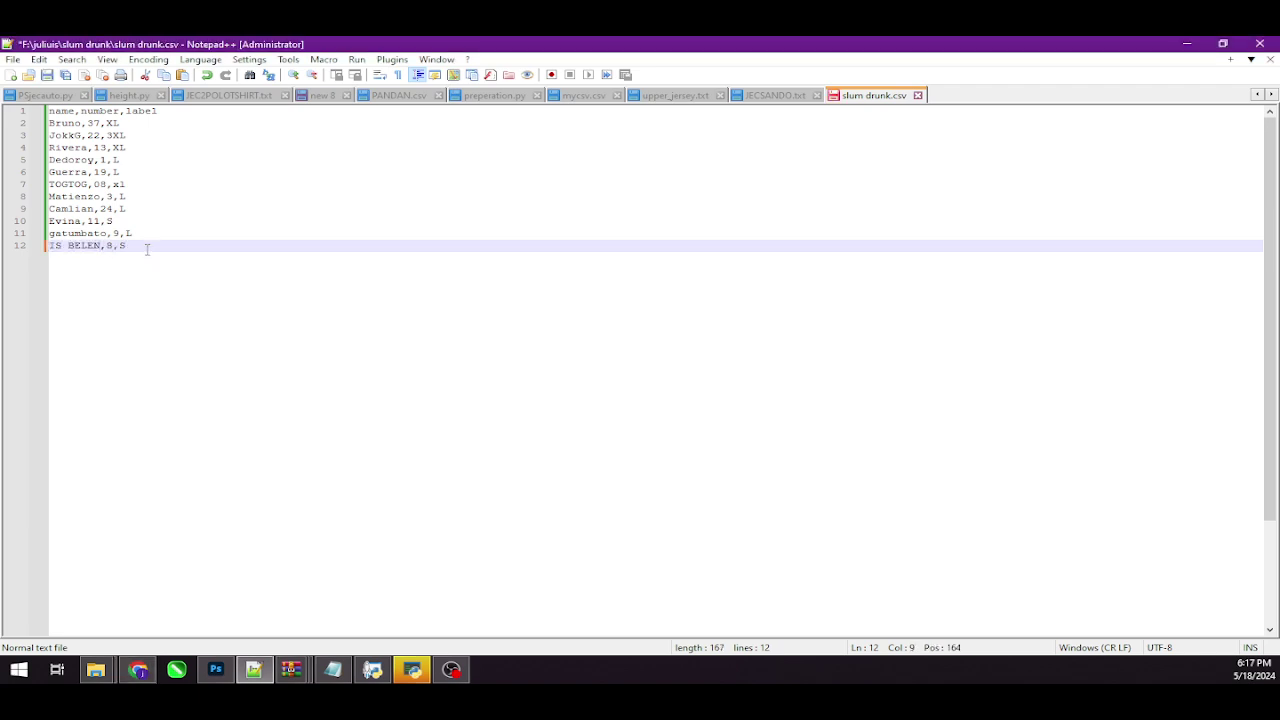
key("ctrl+s")
Step: Delete all player rows between the header and the last row of the CSV
key("alt+Tab")
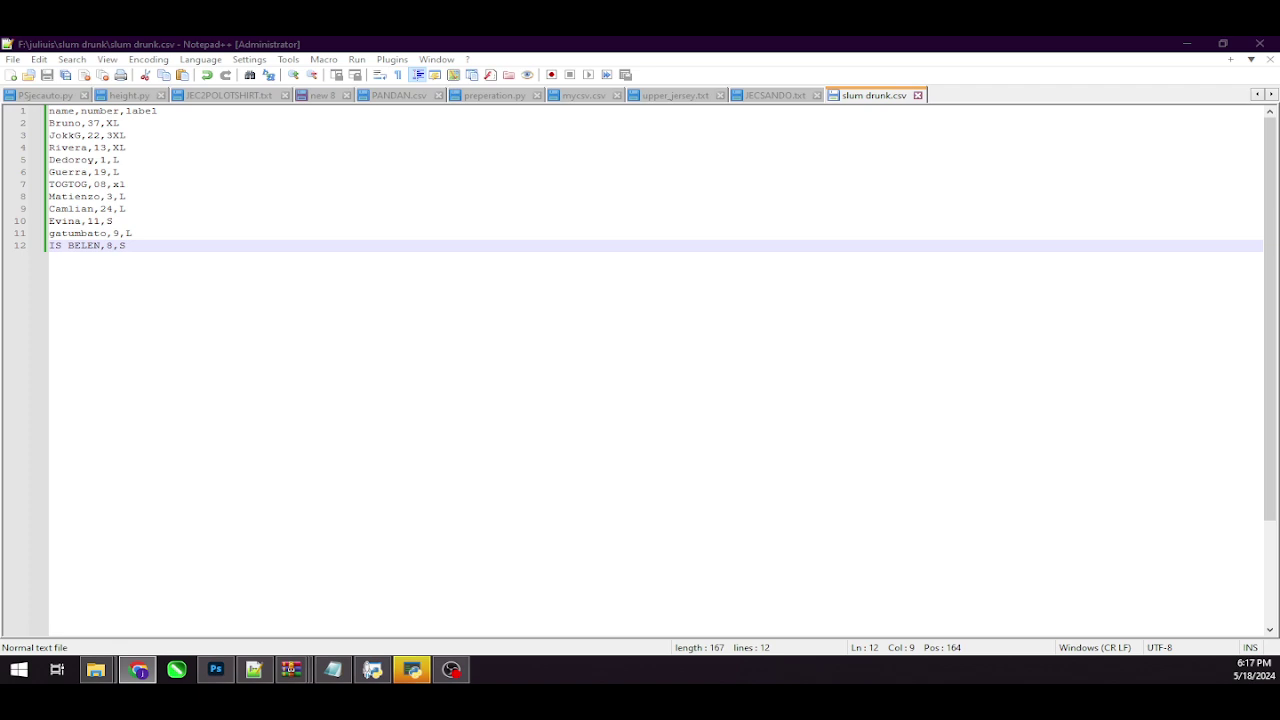
left_click_drag(155, 235, 48, 122)
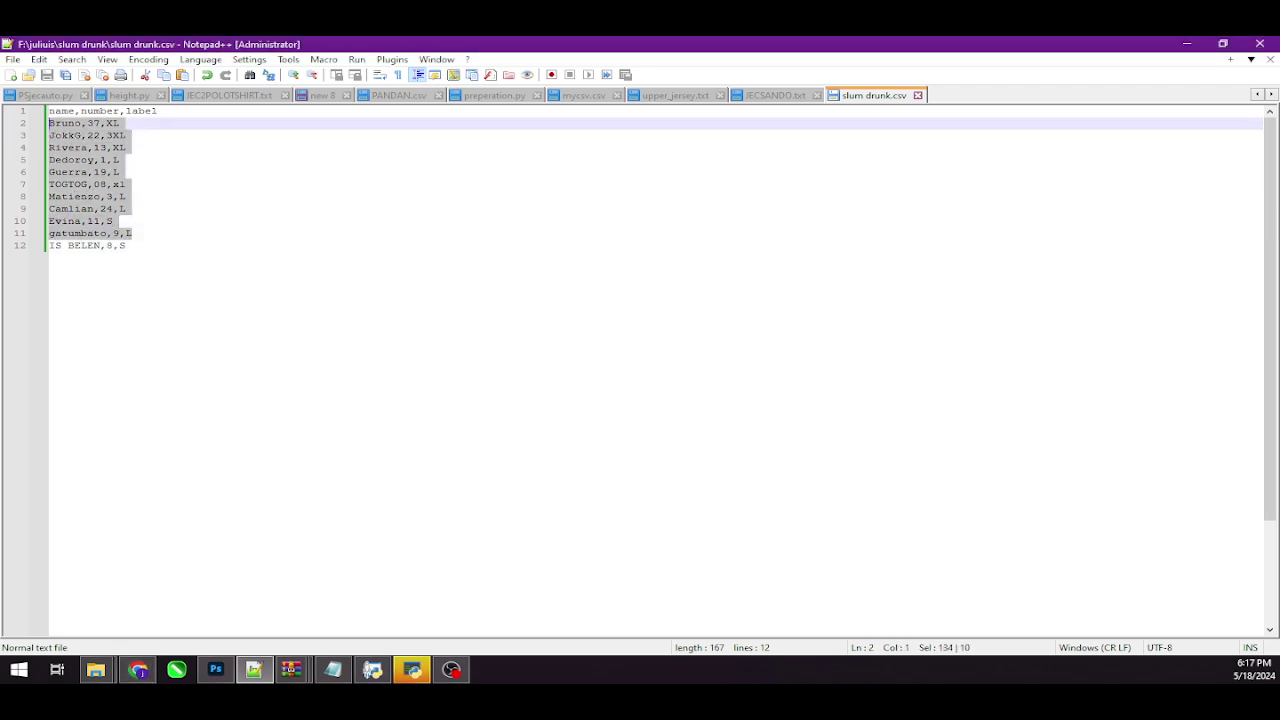
key("Delete")
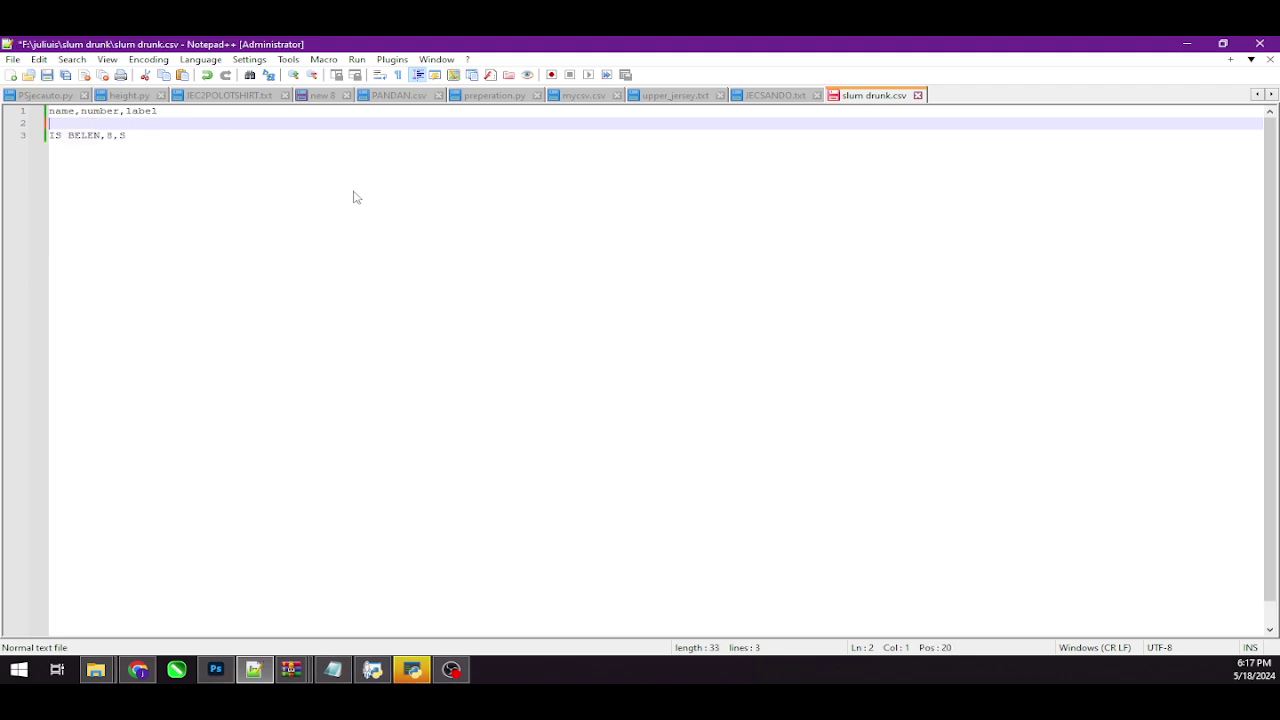
Step: Open Save As for the shortened CSV and set its file name to apas-slum drunk.csv in the slum drunk folder
left_click(12, 59)
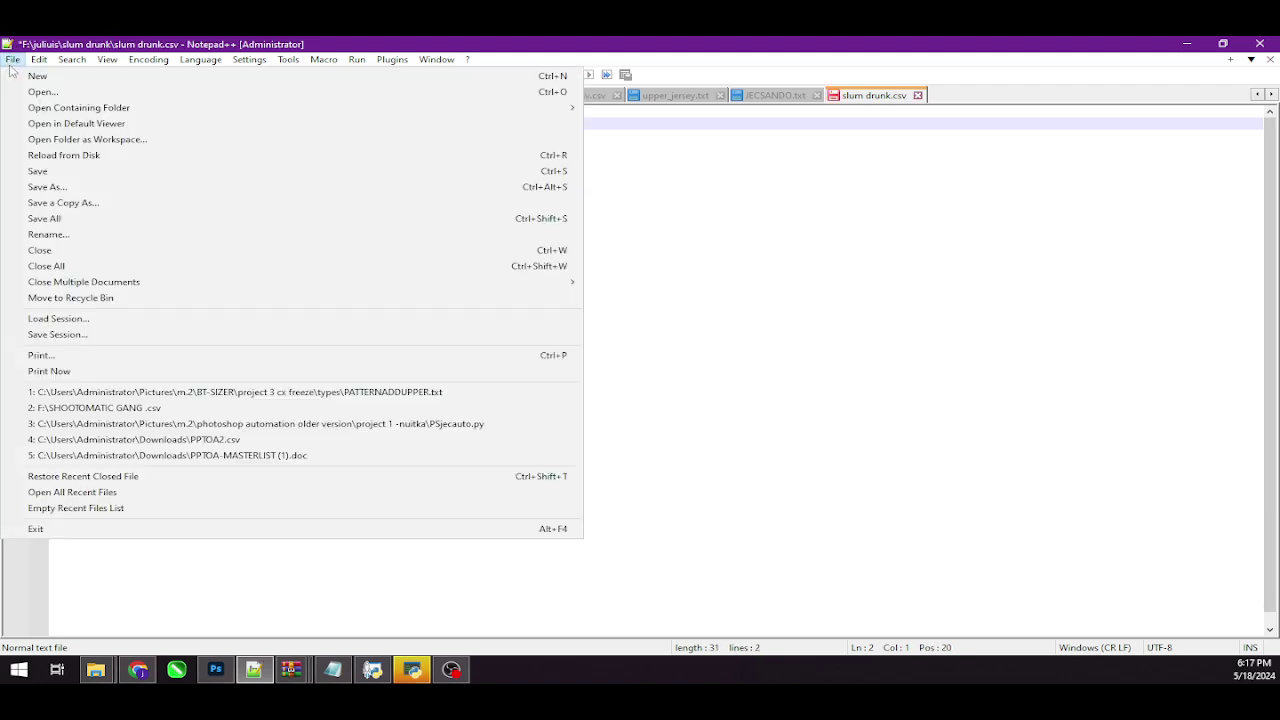
left_click(47, 187)
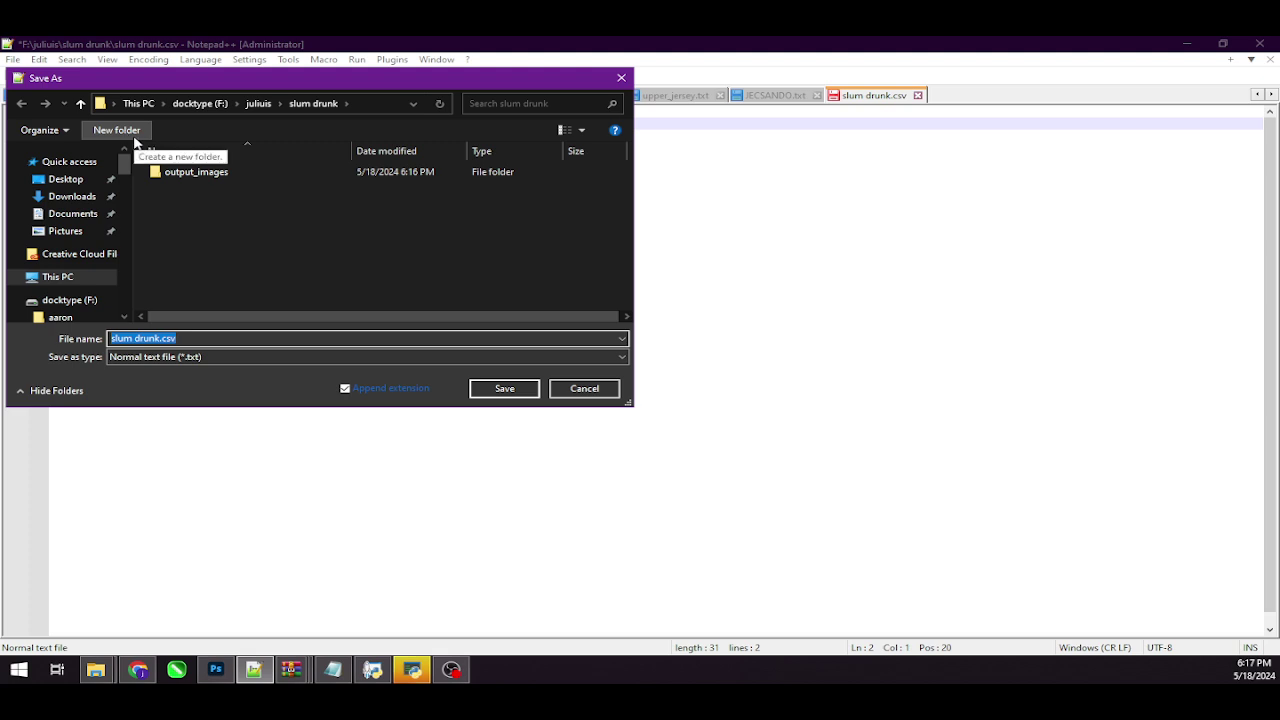
key("Home")
type("apas-")
Step: Rename the output_images folder inside the slum drunk folder to slamdrunk
left_click(212, 172)
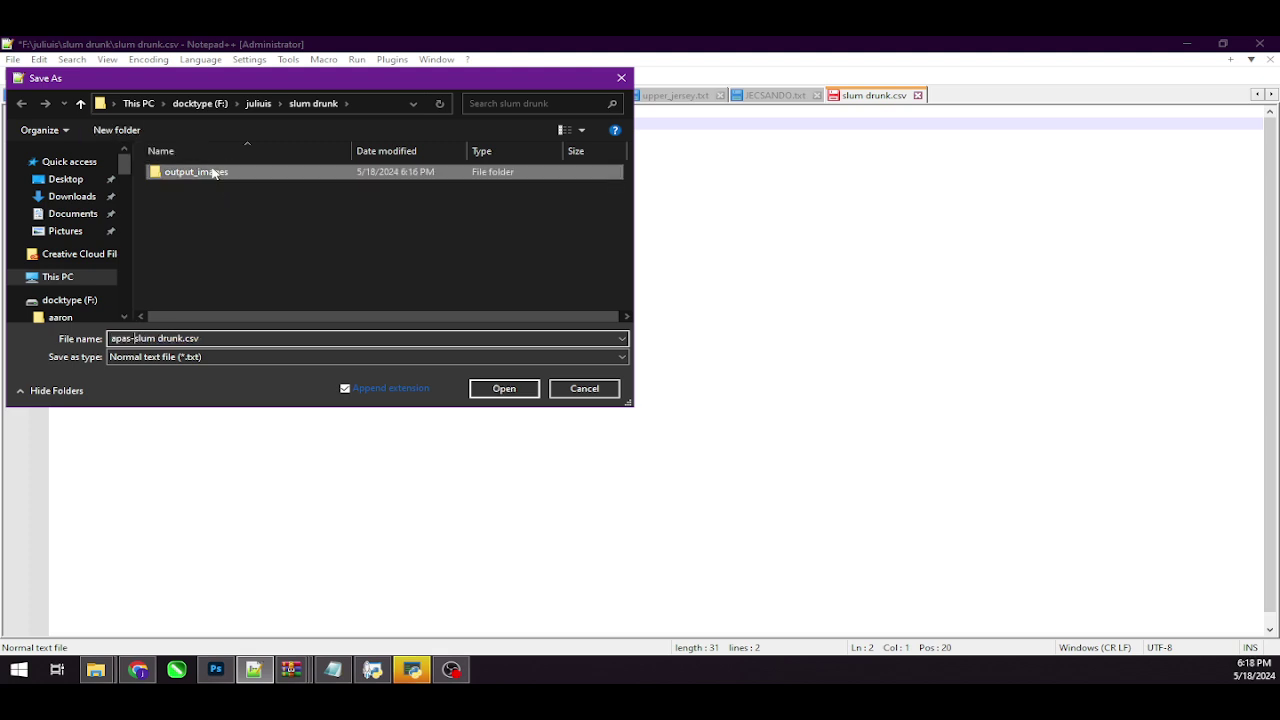
left_click(212, 170)
type("slamdrunk")
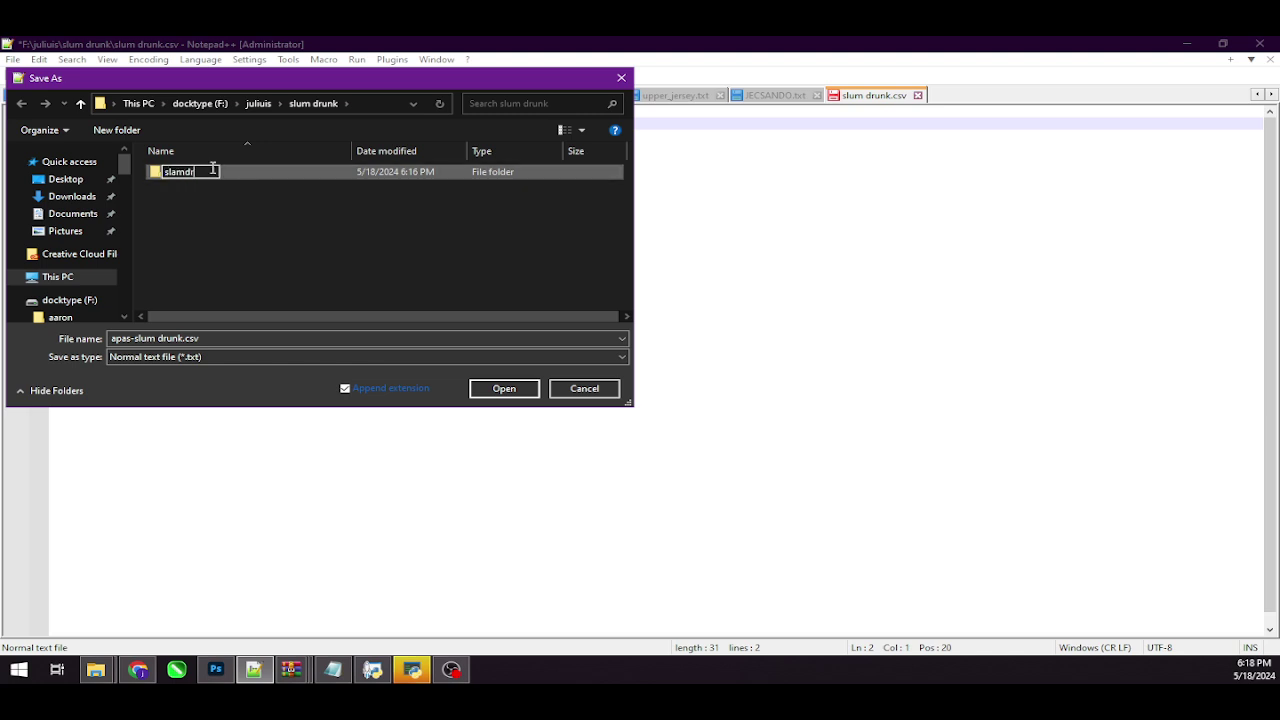
left_click(236, 256)
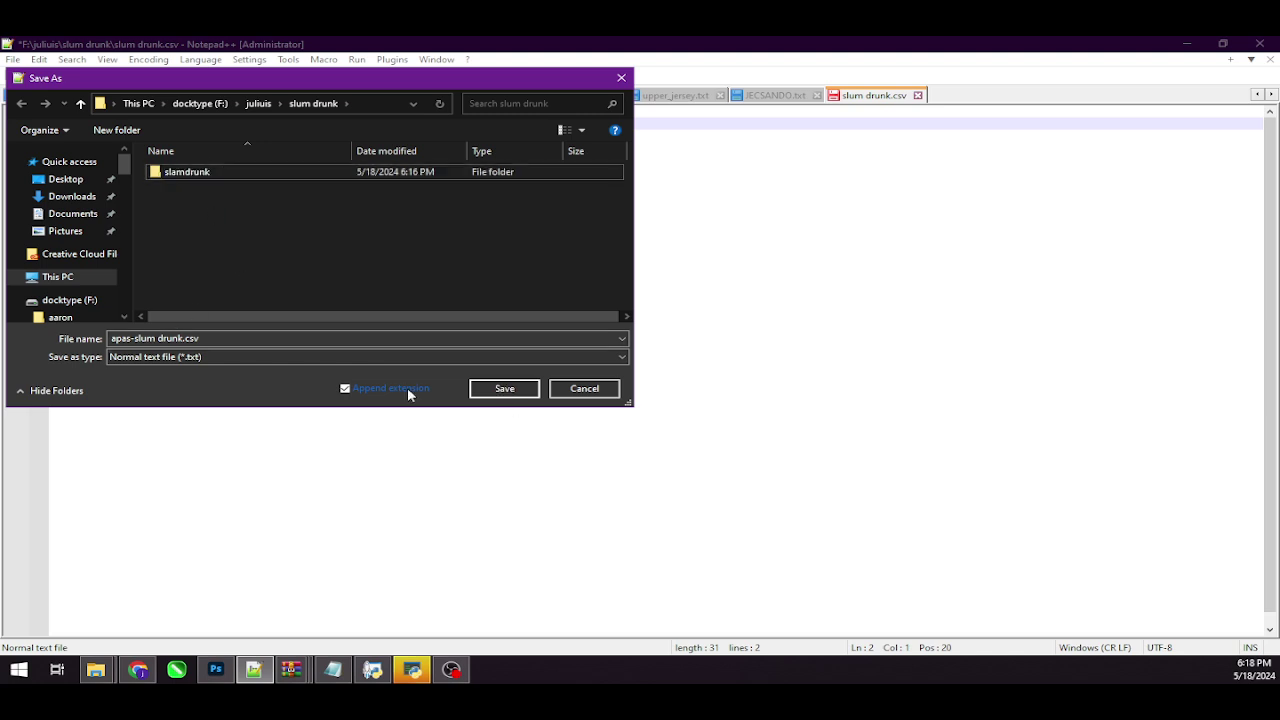
Step: Save the shortened CSV as apas-slum drunk.csv in the slum drunk folder, reopening that folder through juliuis
left_click(502, 394)
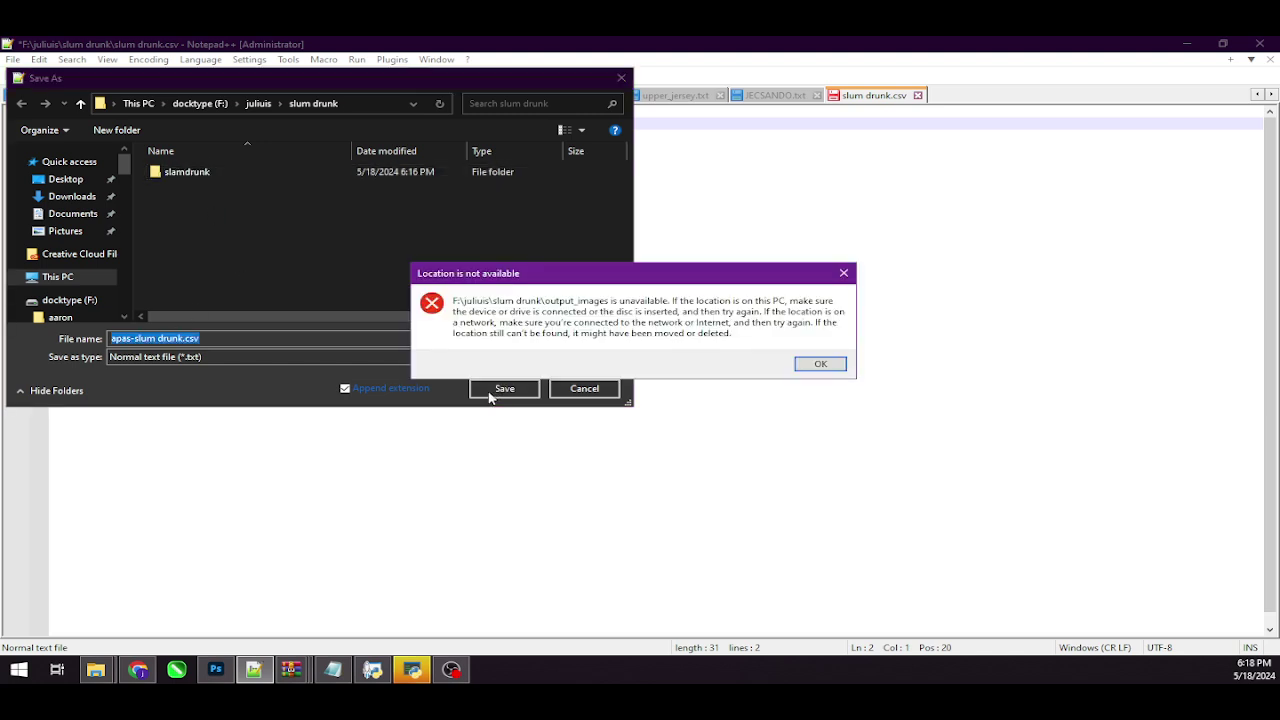
left_click(820, 363)
left_click(258, 103)
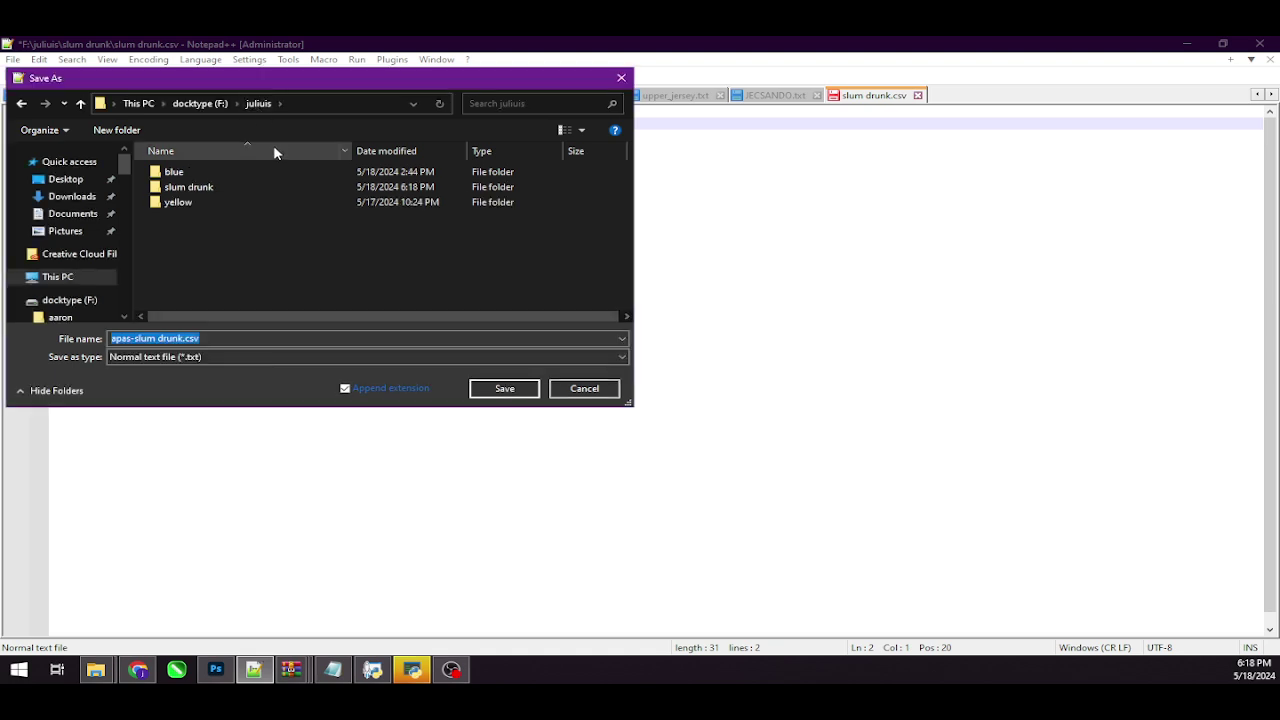
double_click(237, 186)
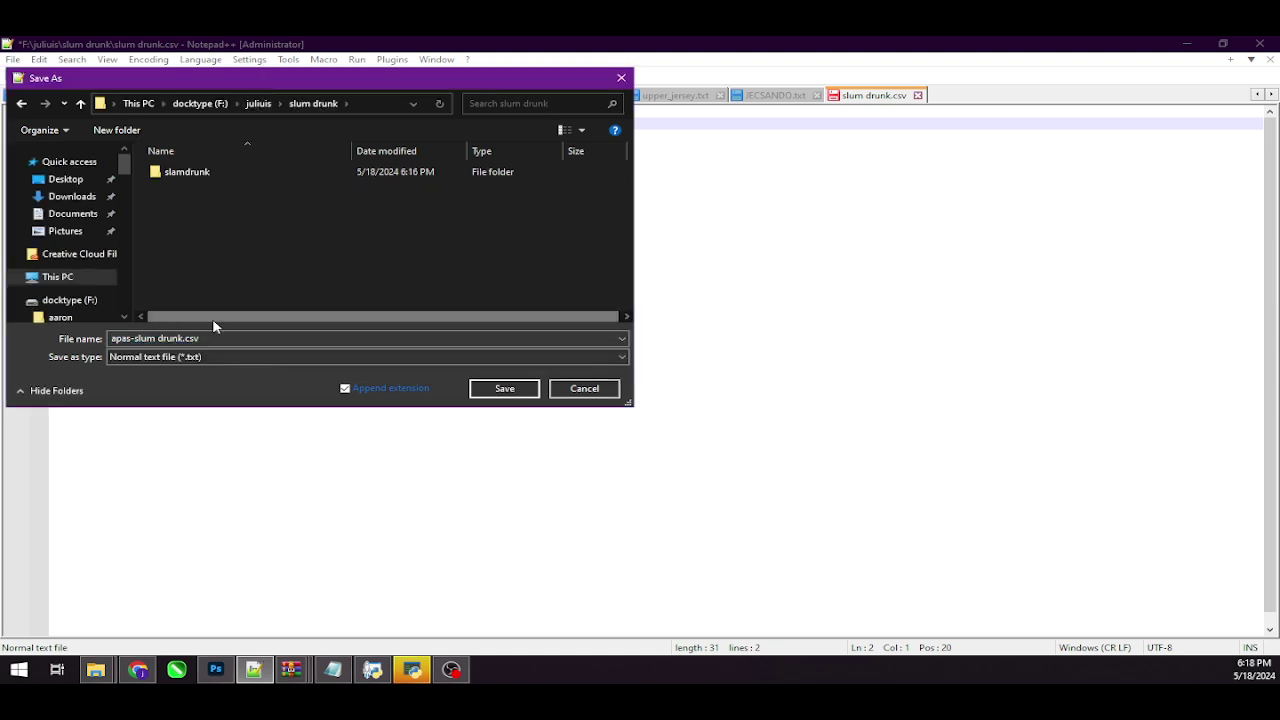
left_click(497, 388)
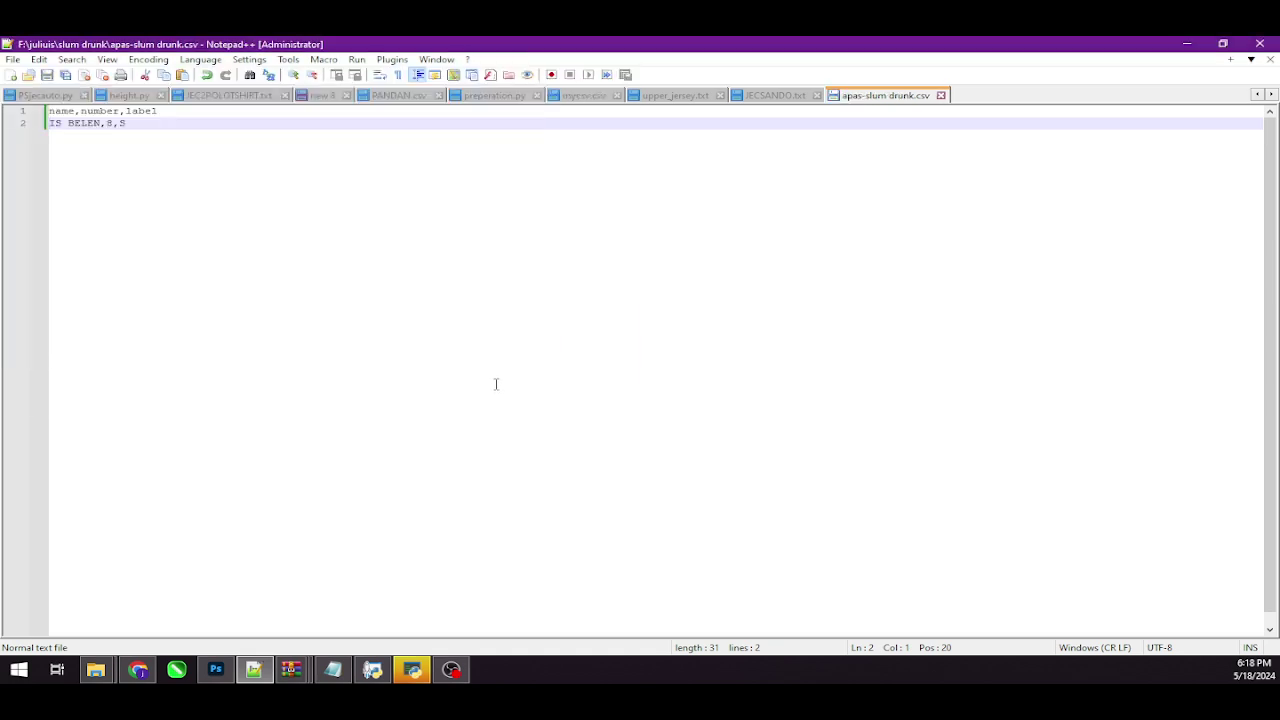
Step: Switch to Photoshop Automation Apps, choose apas-slum drunk.csv as the CSV file and run the jersey process with AUTOSIZE.psd
left_click(413, 669)
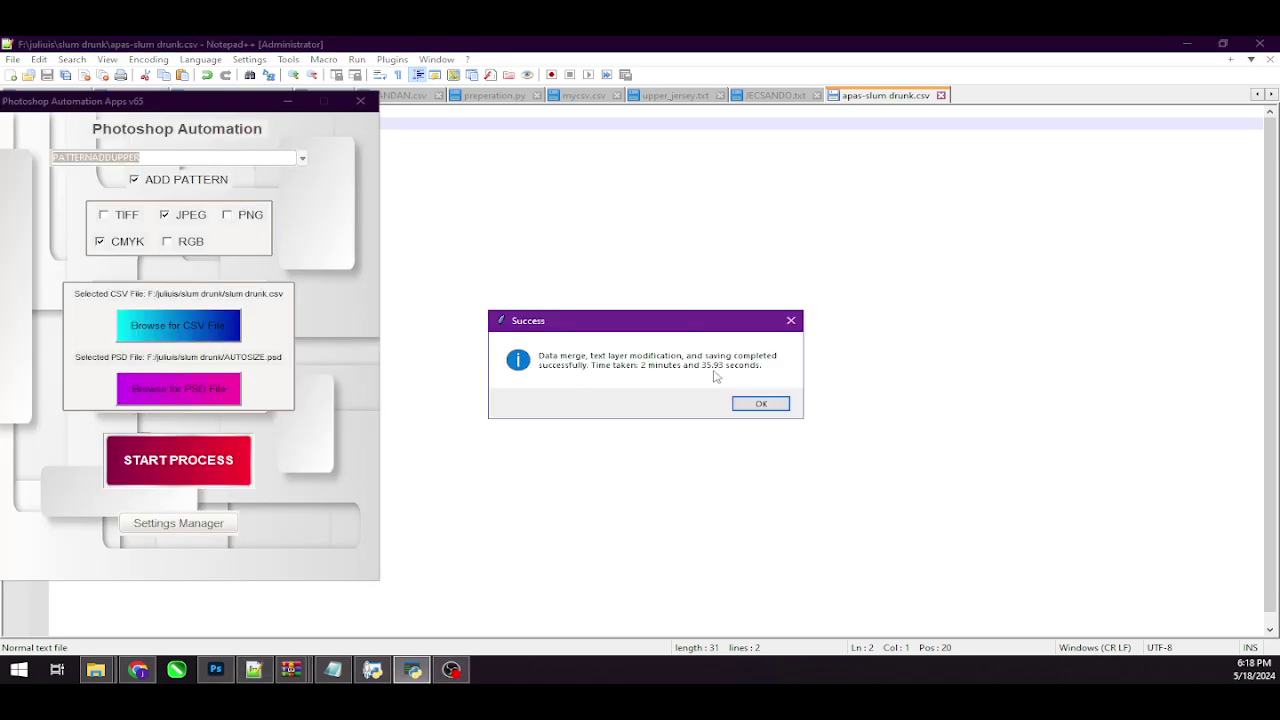
left_click(750, 405)
left_click(205, 322)
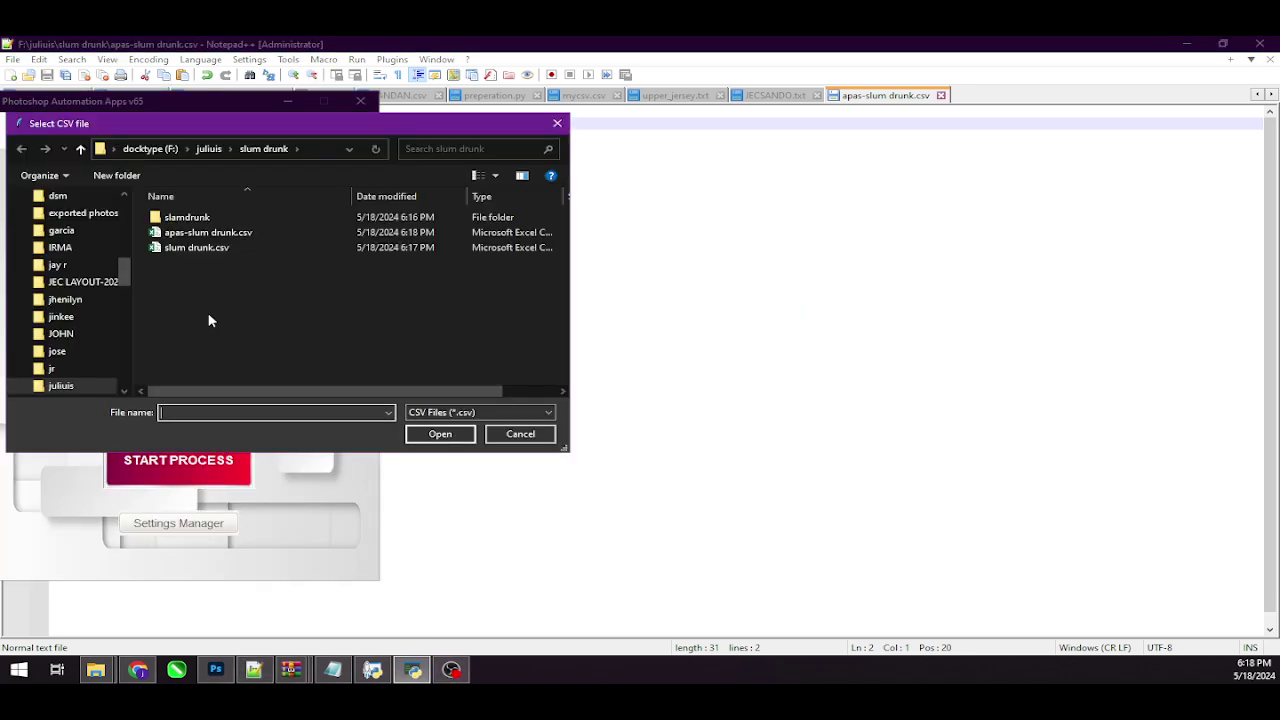
left_click(232, 240)
left_click(436, 434)
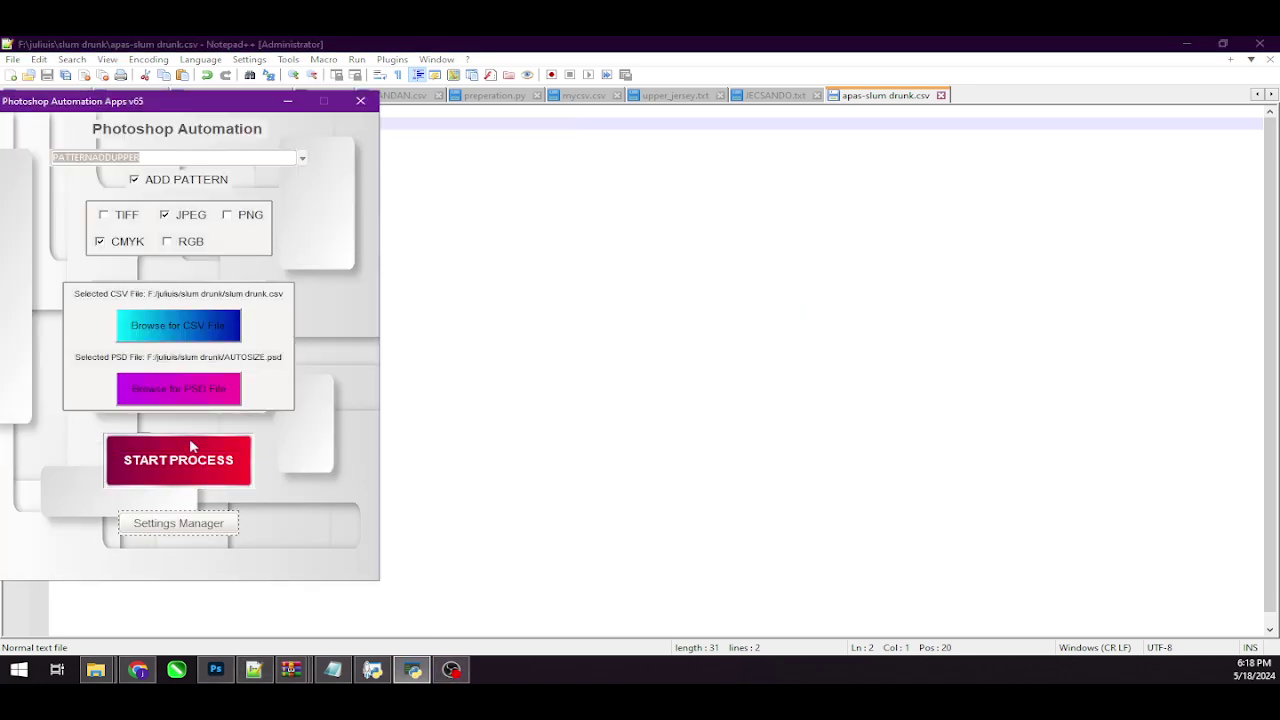
left_click(159, 449)
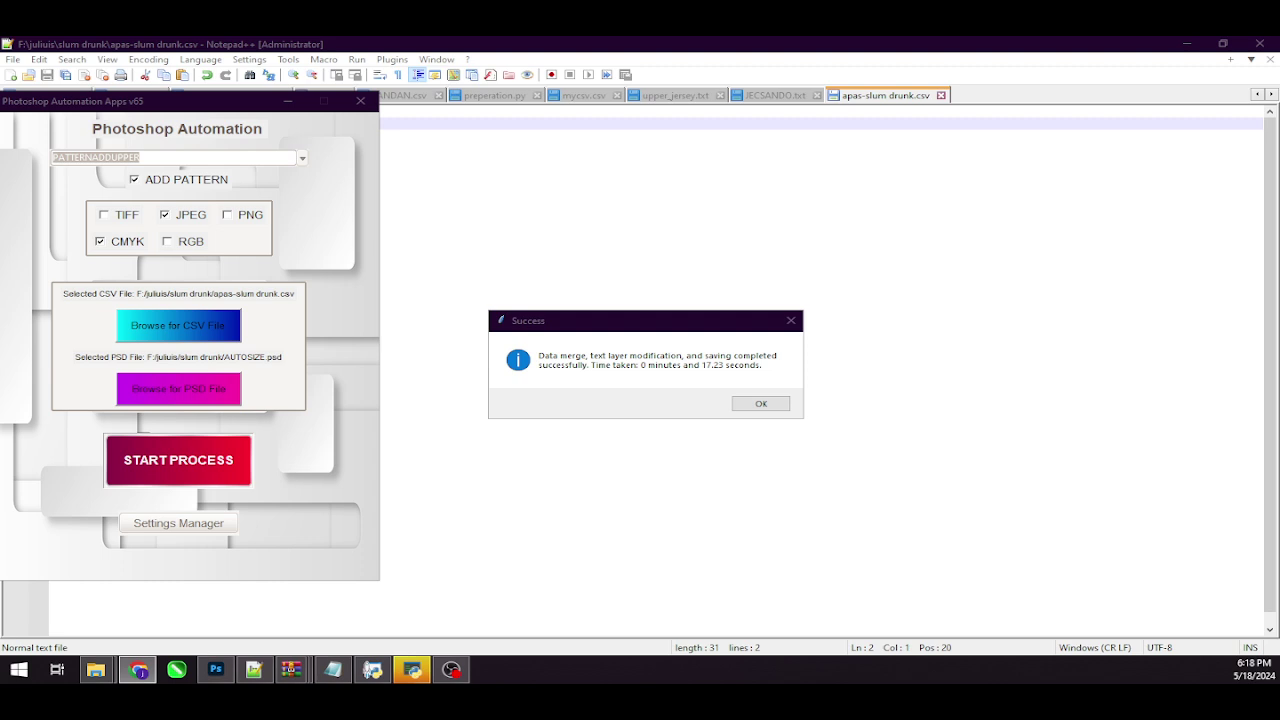
left_click(761, 405)
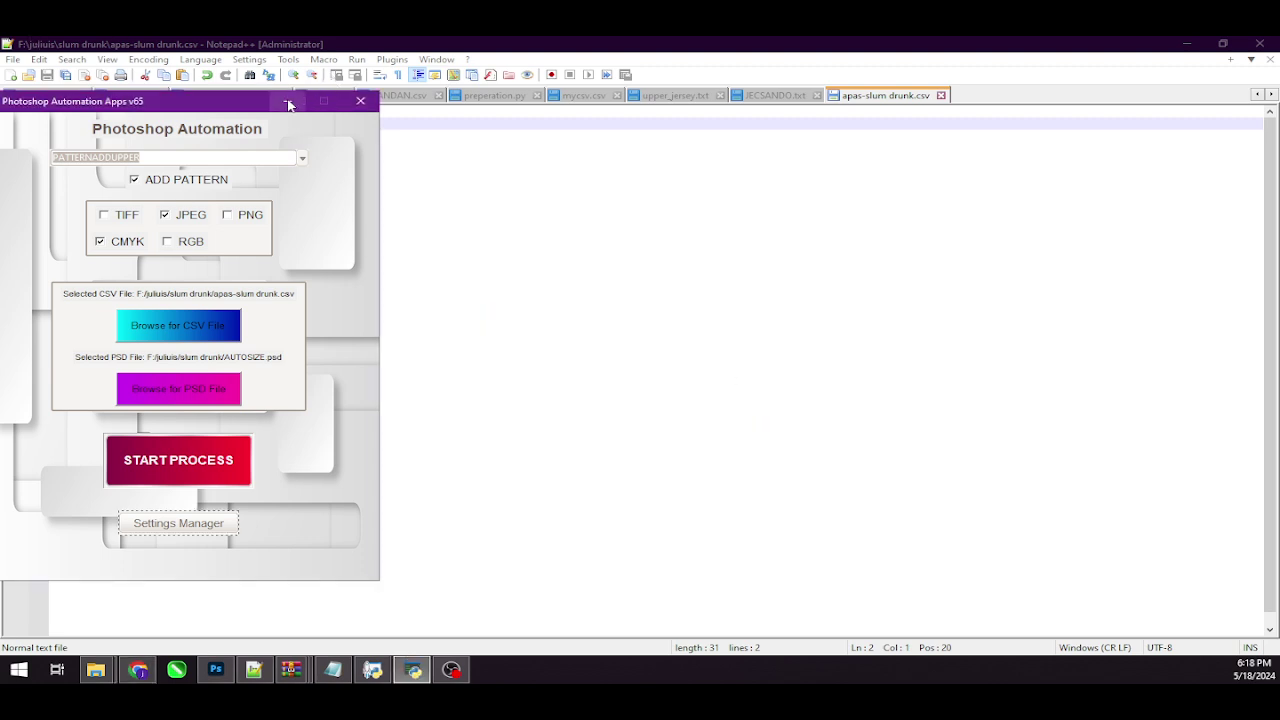
Step: Switch to File Explorer, open the new output_images folder and select the added player's JPG
mouse_move(92, 668)
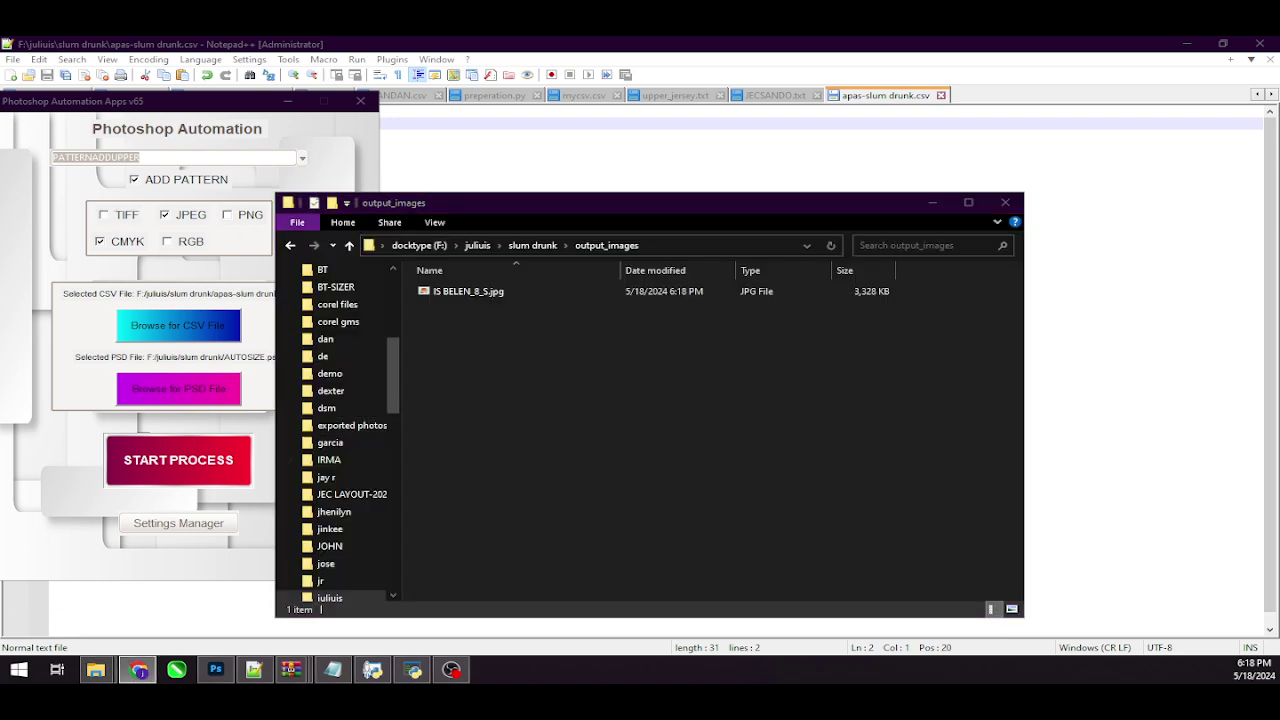
left_click(462, 292)
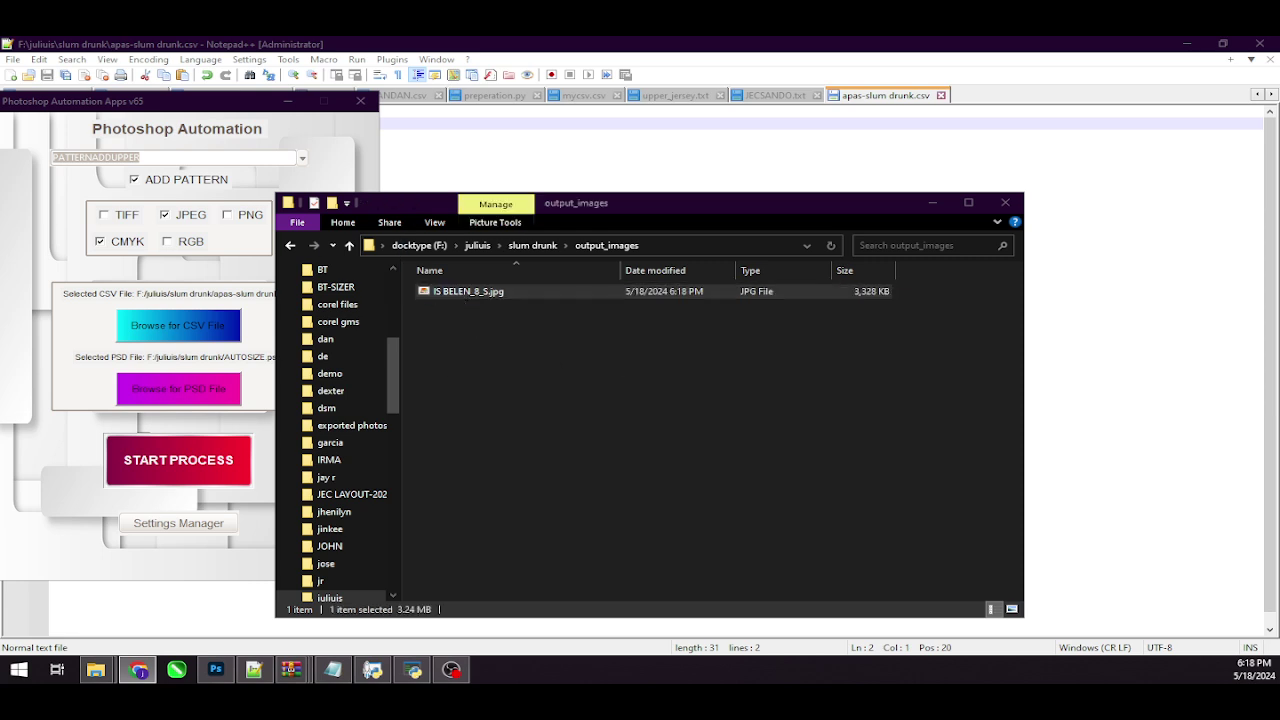